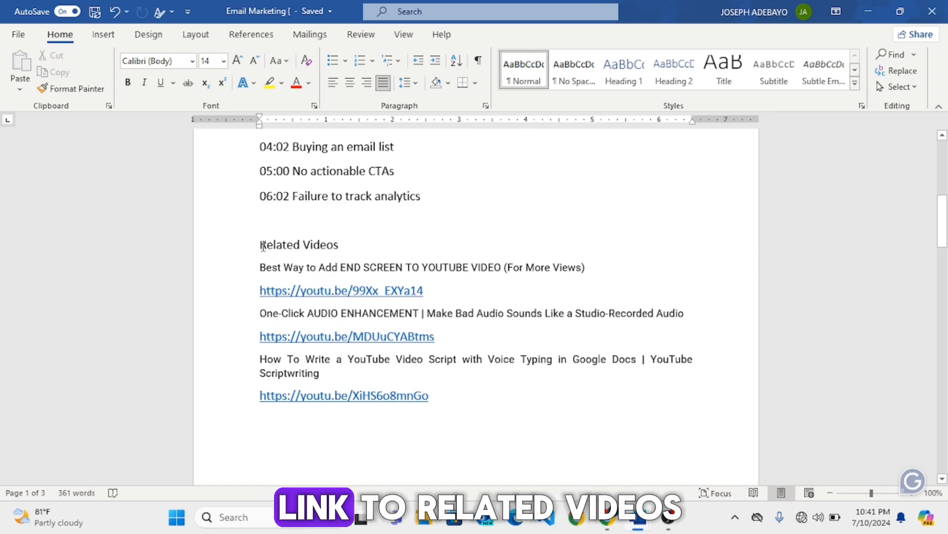
Examine the related videos, disclaimer and tags sections of the Email Marketing document, and the Pictures folder in File Explorer
scroll(256, 303, down, 3)
scroll(257, 303, down, 8)
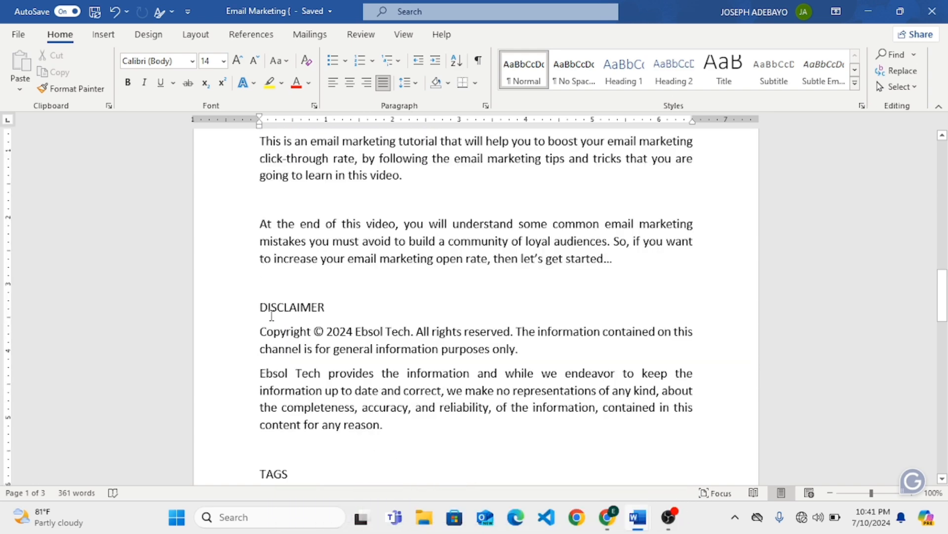
click(262, 280)
scroll(262, 306, down, 2)
scroll(282, 303, down, 2)
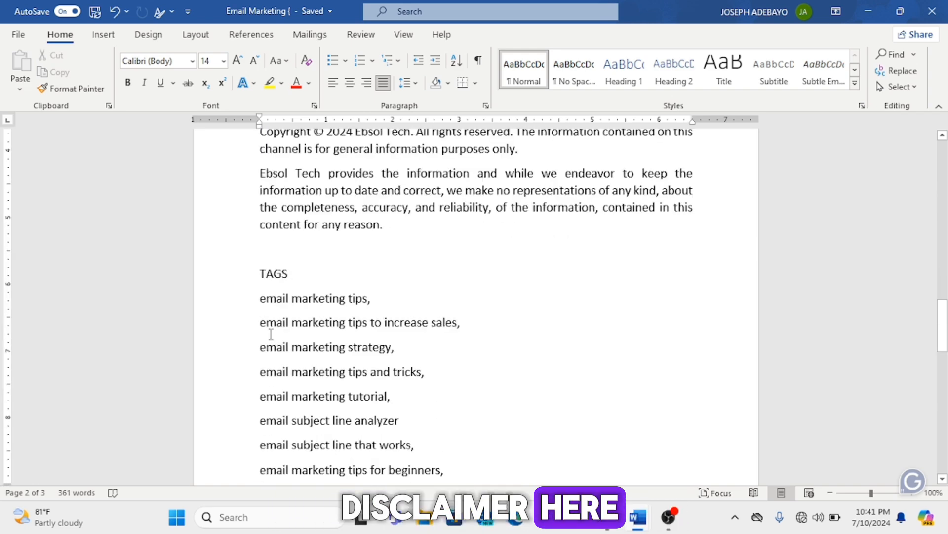
scroll(241, 295, down, 3)
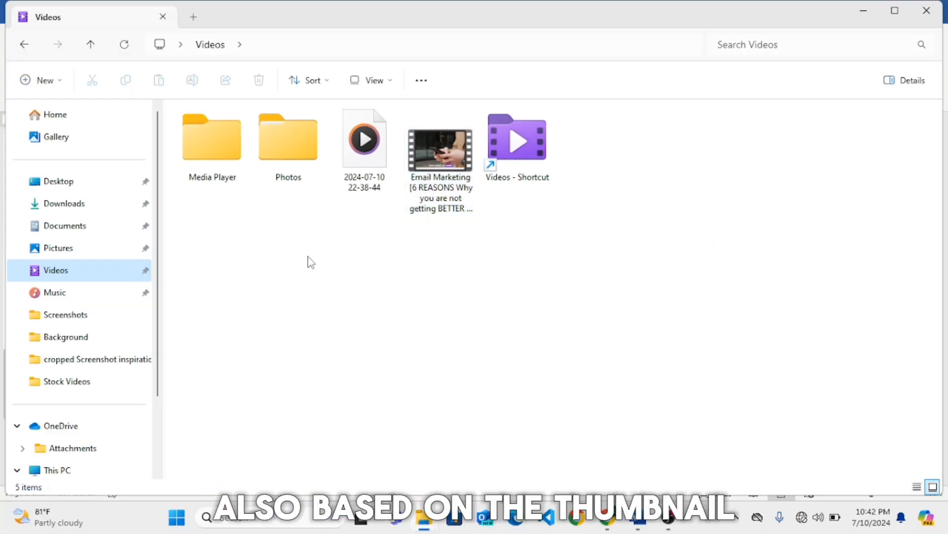
click(56, 247)
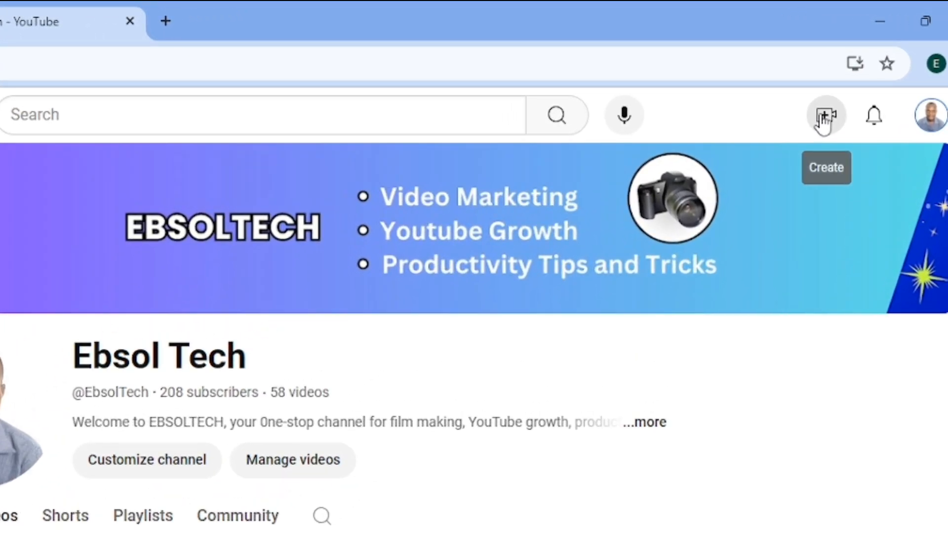
Start a YouTube video upload using the "Email Marketing [6 REASONS Why you are not getting BETTER ..." file from the Videos folder
click(828, 90)
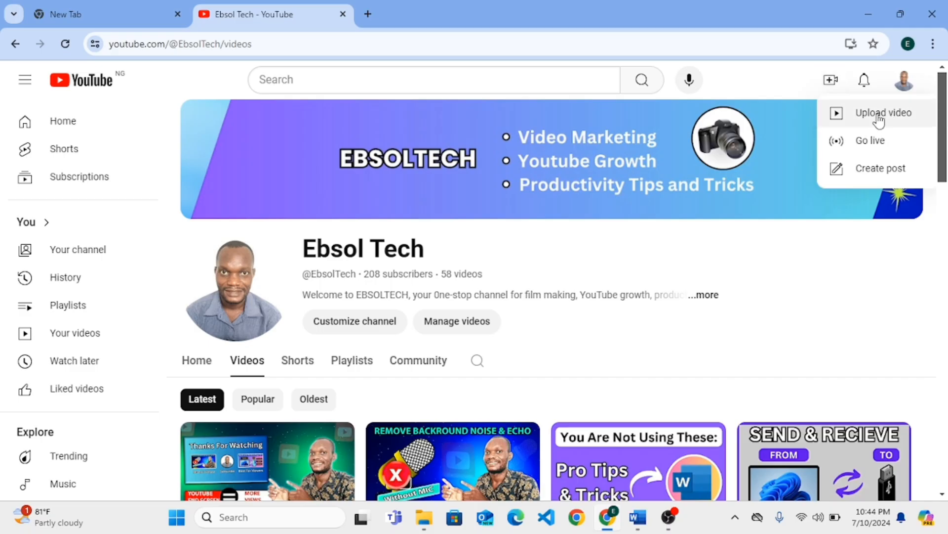
click(878, 117)
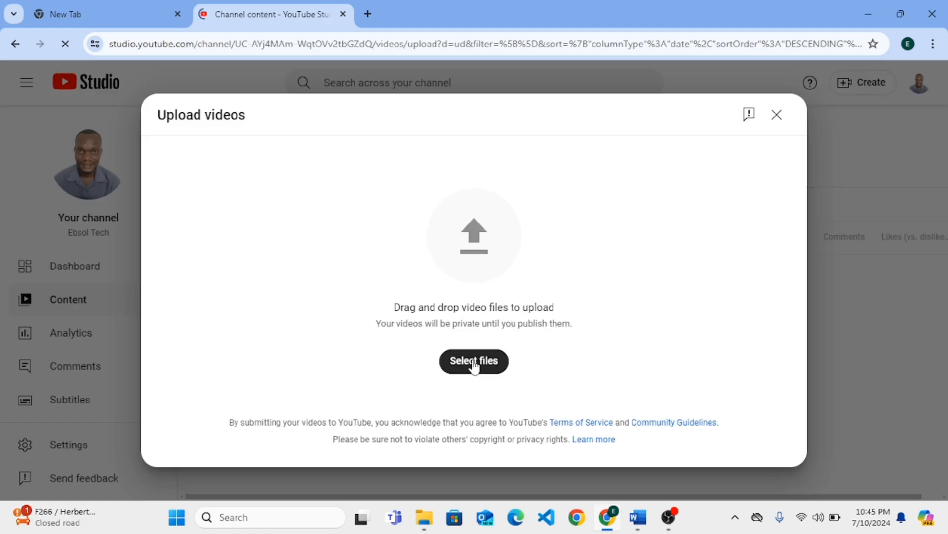
click(474, 363)
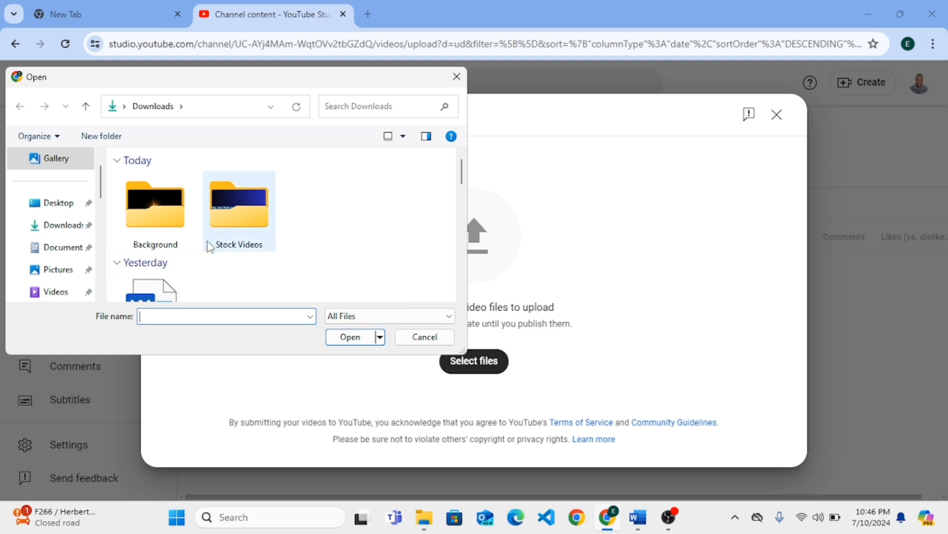
click(55, 292)
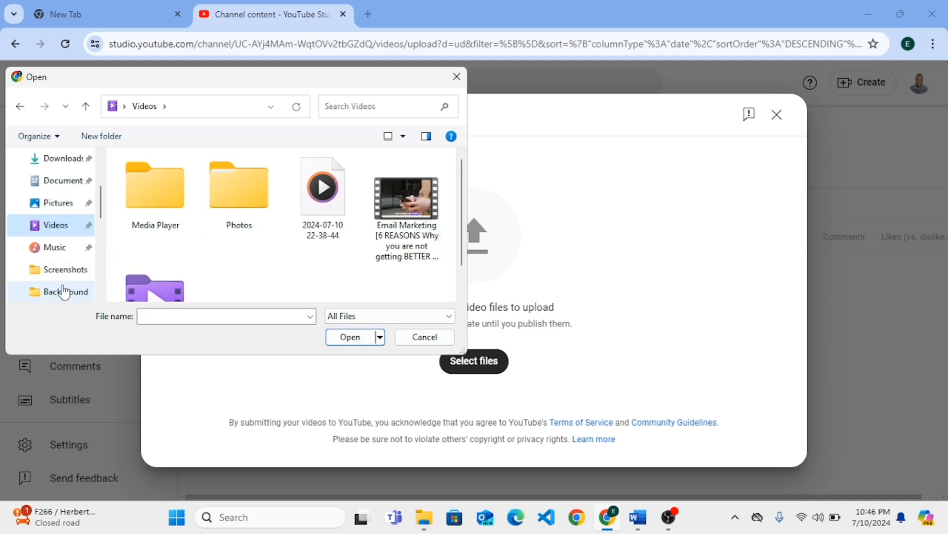
click(407, 214)
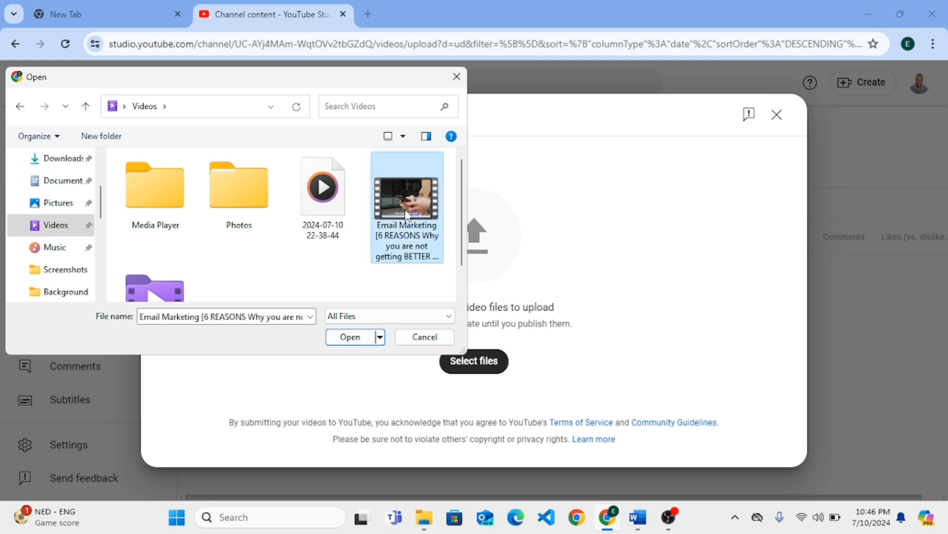
click(351, 336)
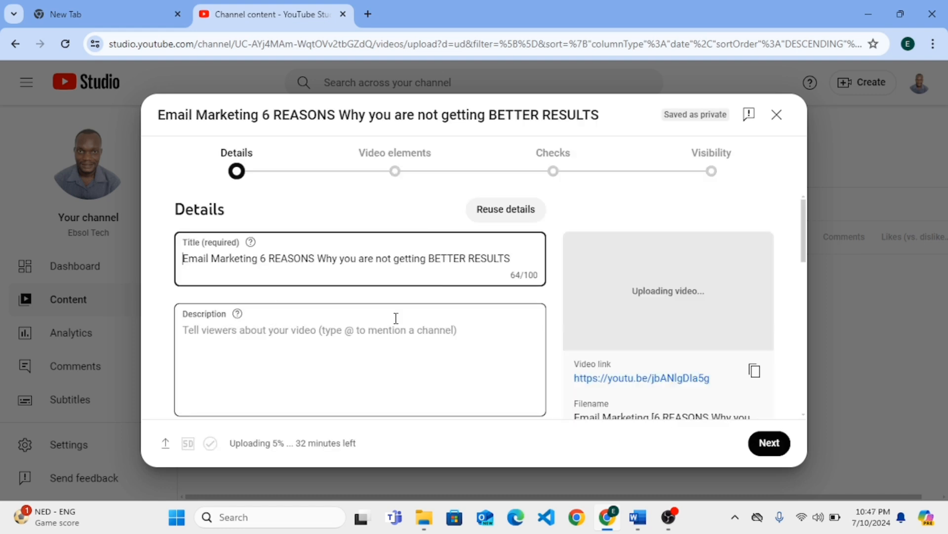
Replace the video title with the heading "Email Marketing [👉6 REASONS Why you are not getting BETTER RESULTS]" copied from the Word document
mouse_move(647, 523)
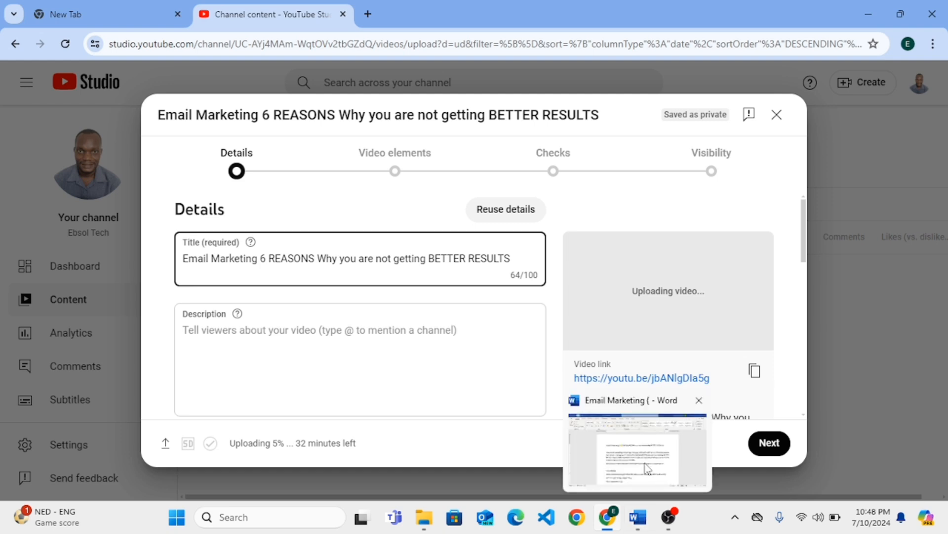
click(648, 468)
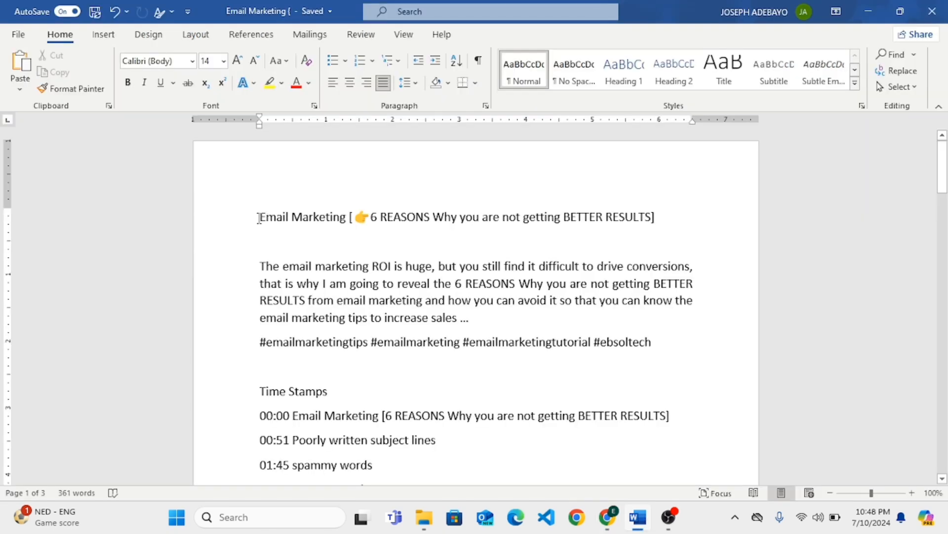
triple_click(258, 218)
key(ctrl+c)
mouse_move(608, 519)
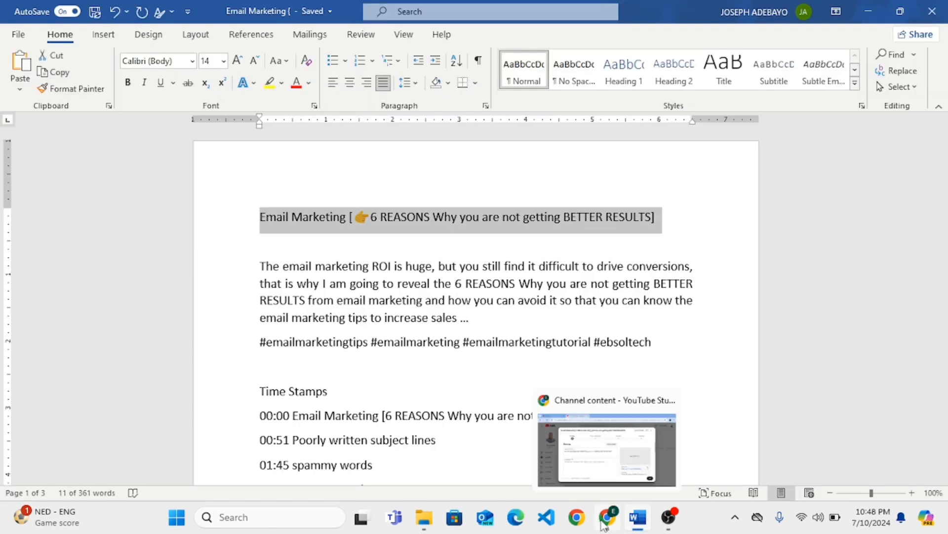
click(613, 469)
key(ctrl+a)
key(ctrl+v)
Copy the Word text from "The email marketing ROI is huge" through the end of the disclaimer into the YouTube video description
click(290, 294)
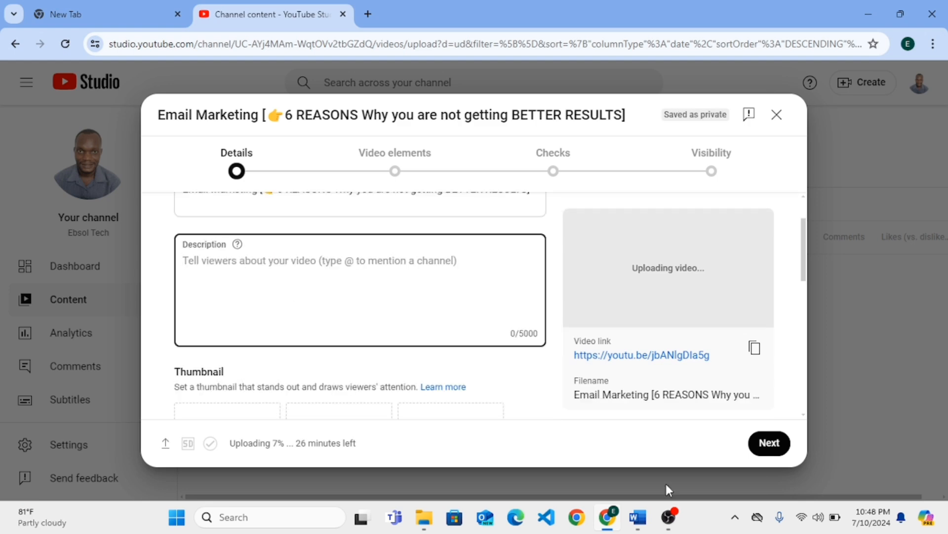
key(alt+Tab)
click(261, 268)
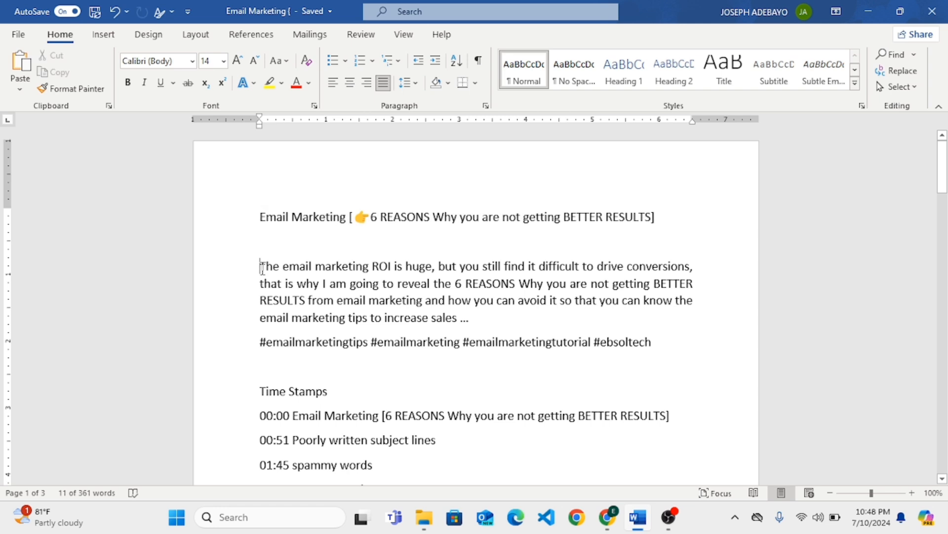
drag(263, 267, 464, 353)
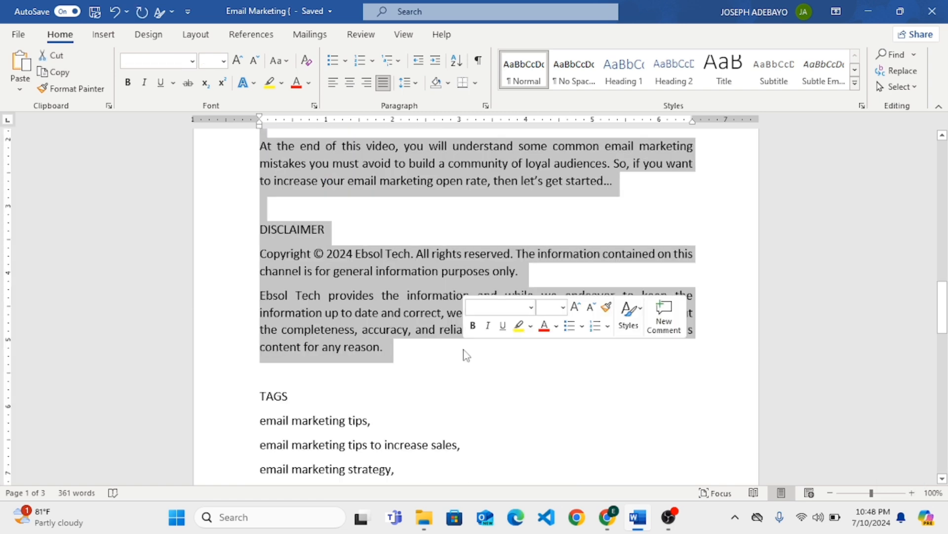
right_click(437, 351)
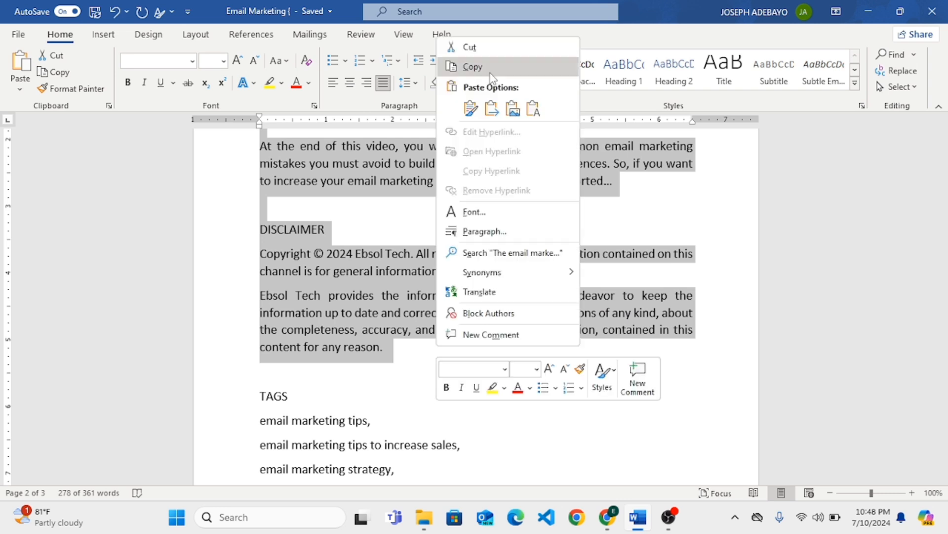
click(490, 68)
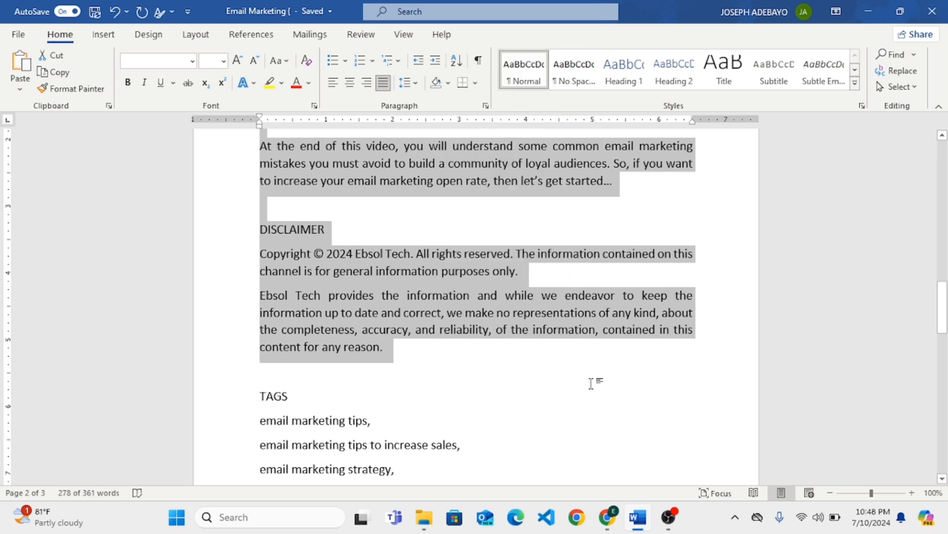
click(608, 518)
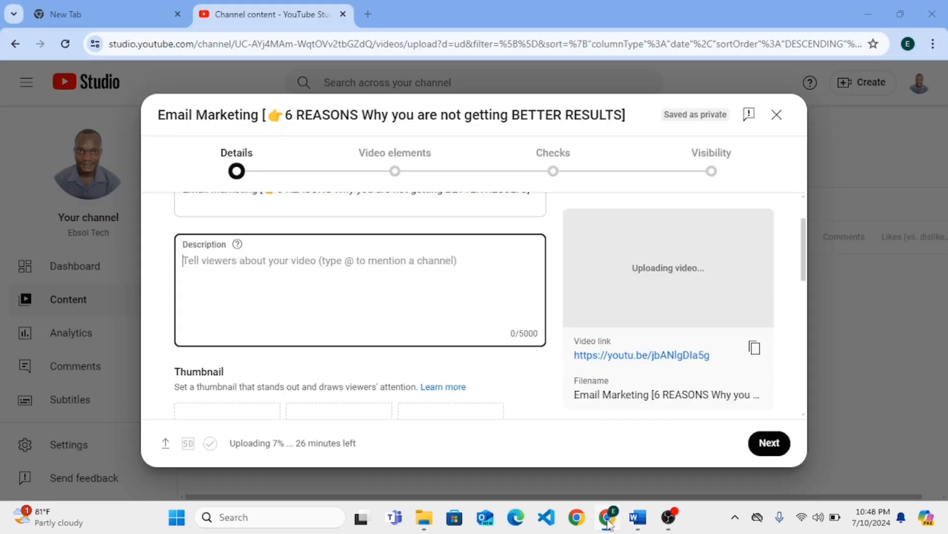
click(234, 277)
key(ctrl+v)
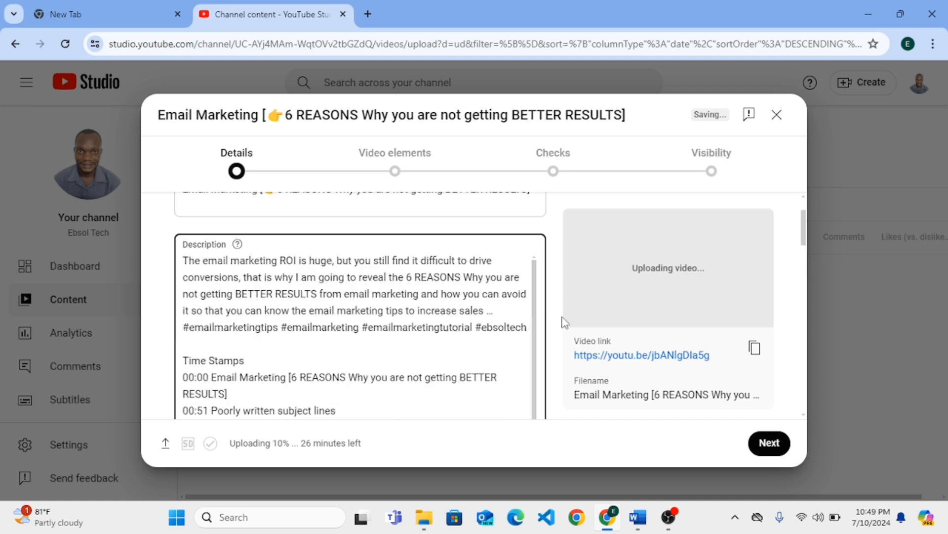
Upload the "Email Marketing [6 REASONS Why you are not getting BETTER ..." image from the Pictures folder as the video's thumbnail
click(511, 311)
scroll(381, 359, down, 4)
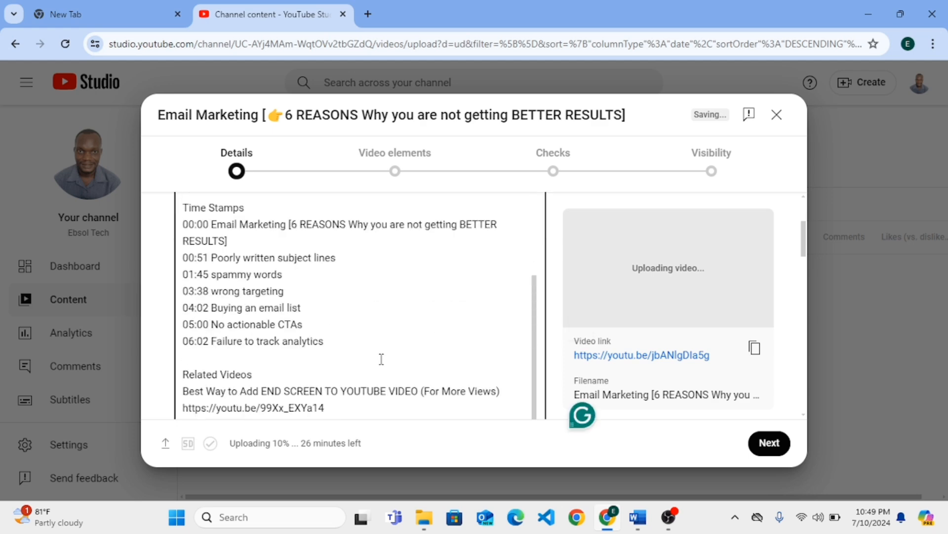
scroll(381, 359, down, 3)
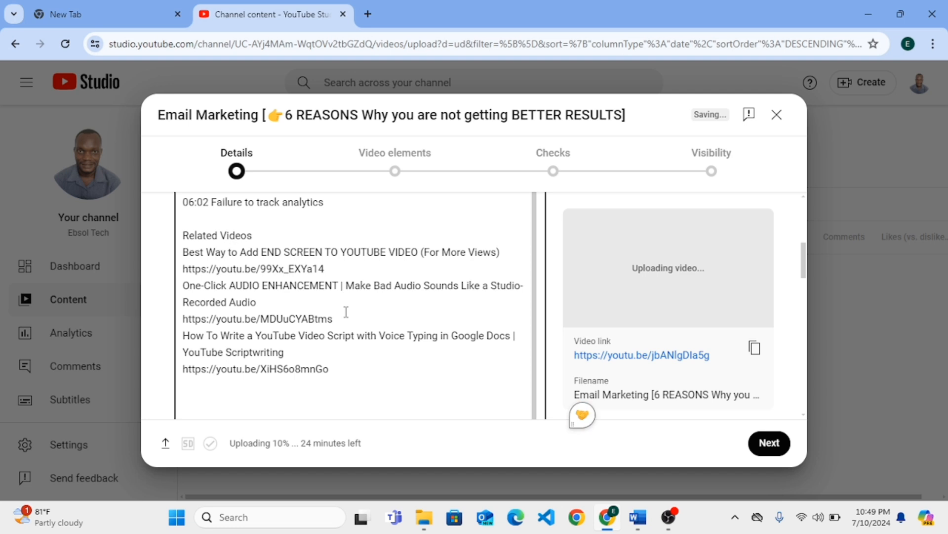
scroll(346, 312, down, 6)
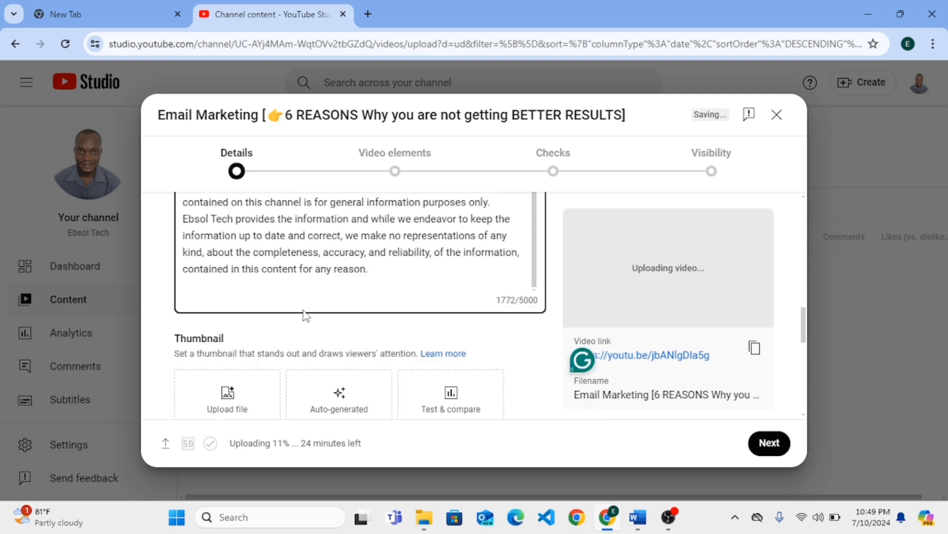
scroll(304, 315, down, 2)
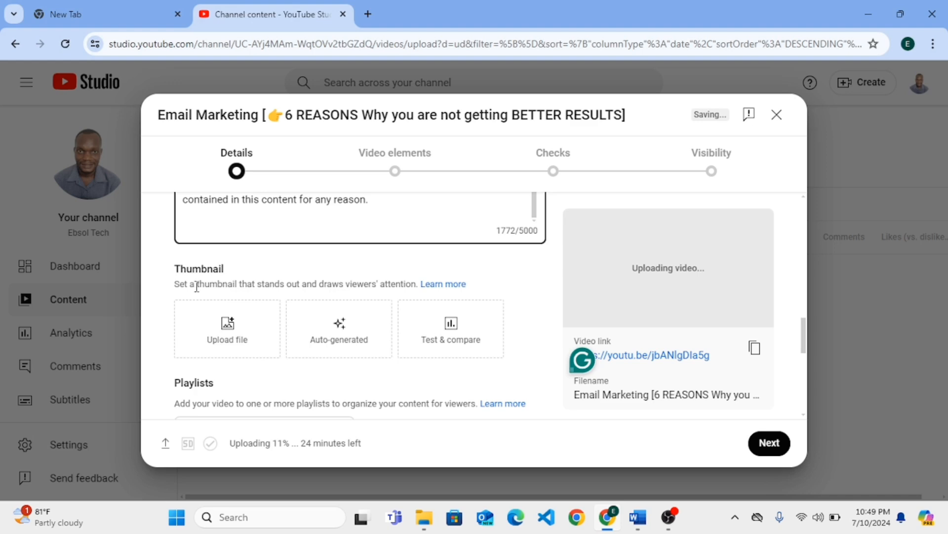
click(246, 329)
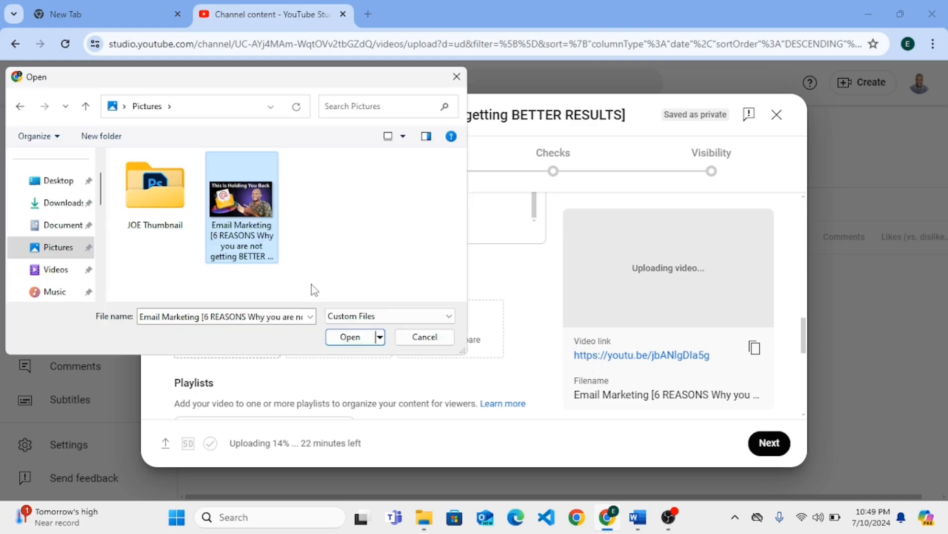
click(351, 337)
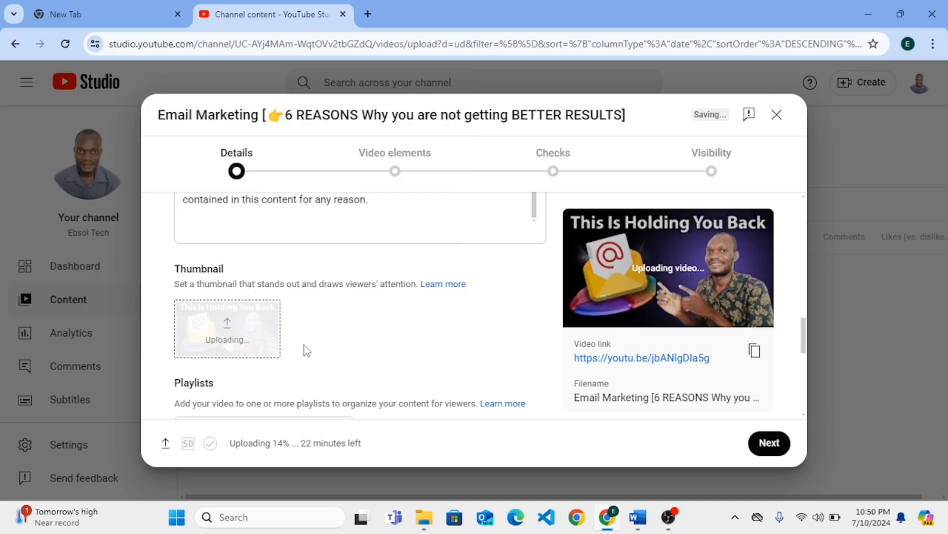
Select the Youtube Growth and How-to and tips playlists for the video
scroll(307, 350, down, 1)
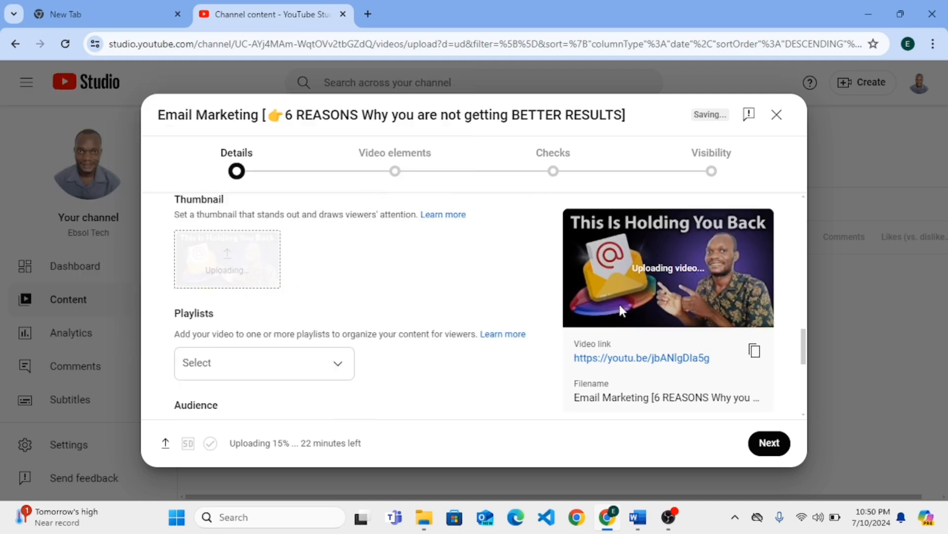
scroll(339, 300, down, 1)
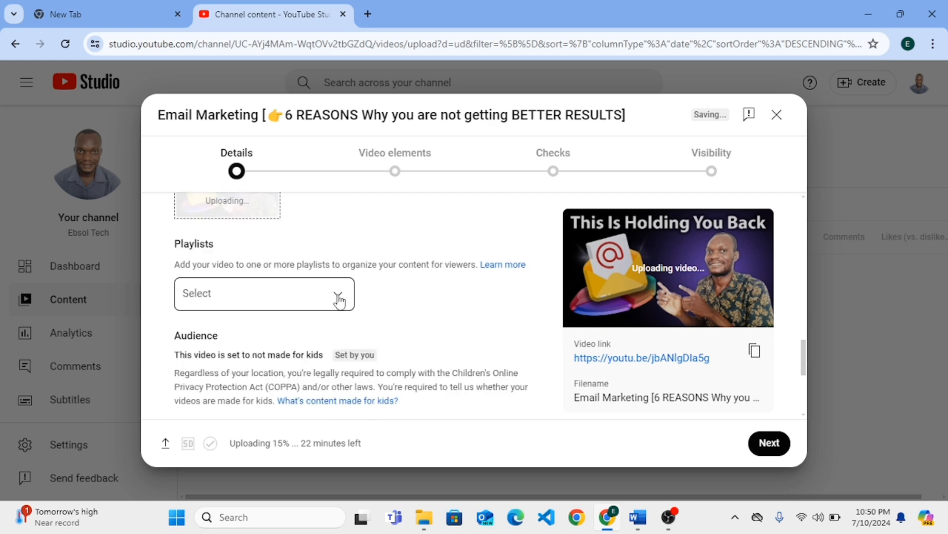
click(339, 299)
click(197, 216)
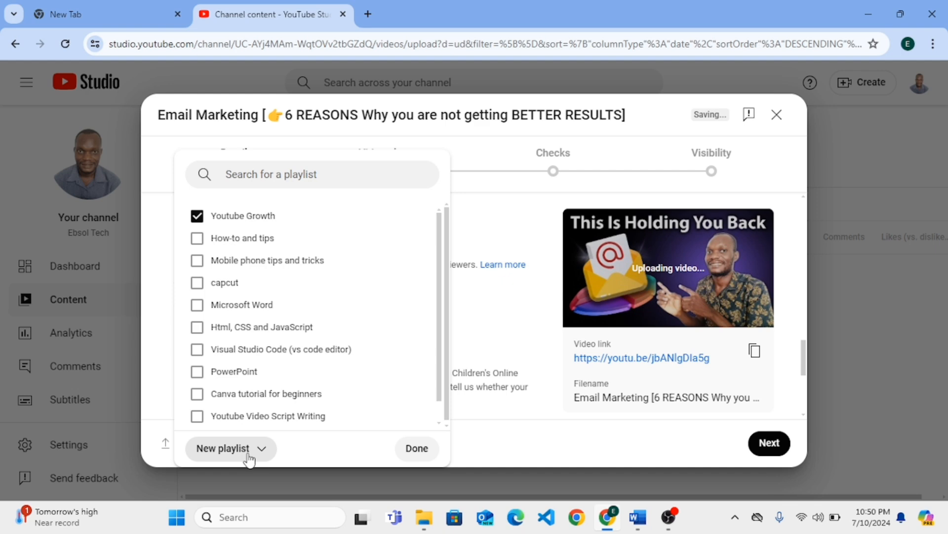
click(198, 238)
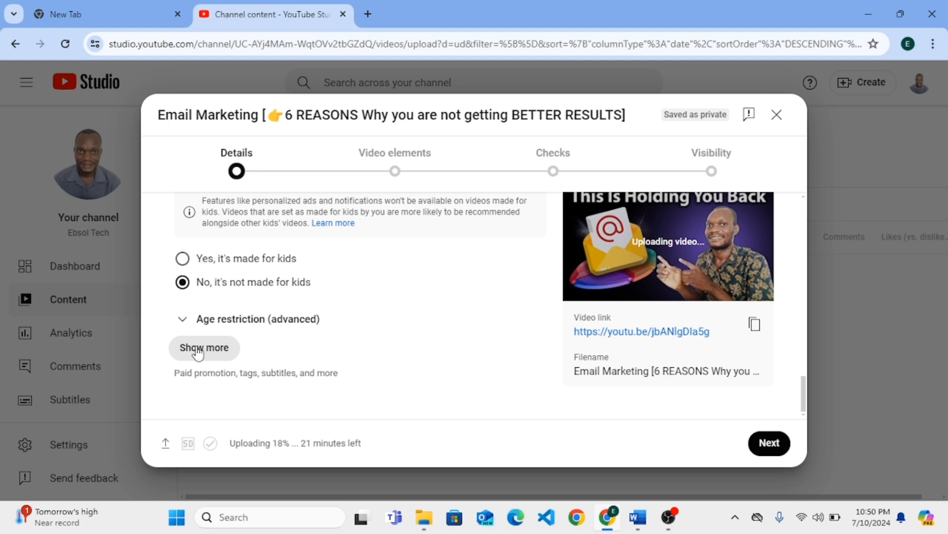
Expand the additional video details and answer No to the altered content question
click(198, 352)
scroll(260, 362, down, 2)
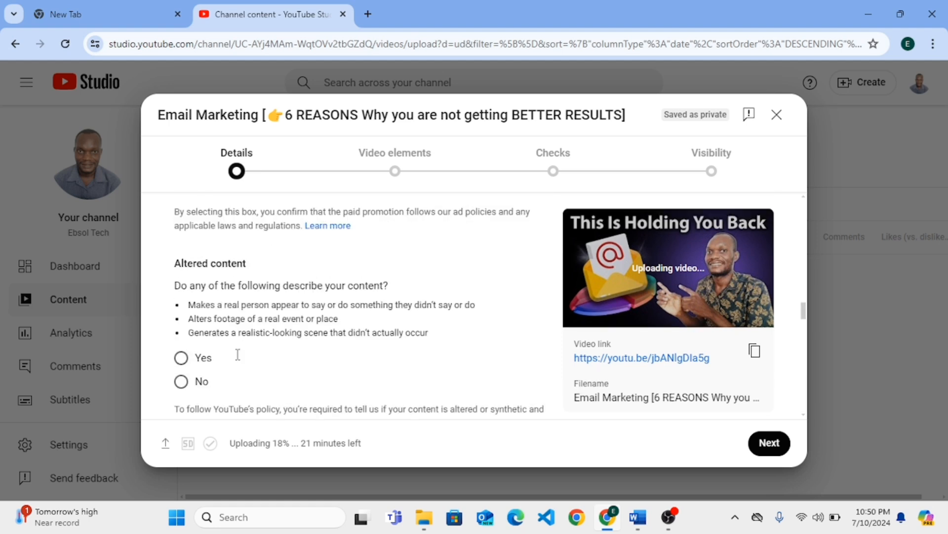
scroll(237, 355, down, 2)
click(182, 312)
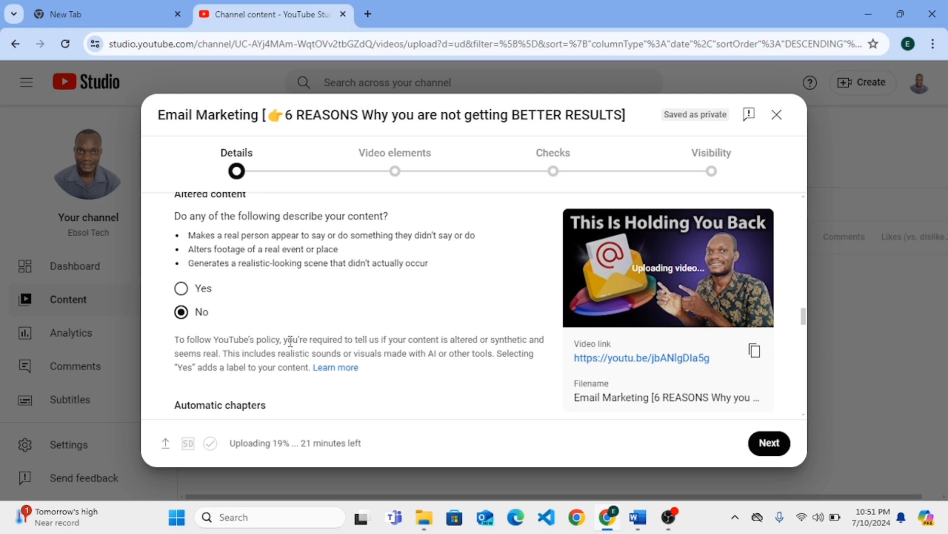
Copy the Word tag list from "email marketing tips" through "email marketing secrets" into the video's Tags field
scroll(249, 339, down, 3)
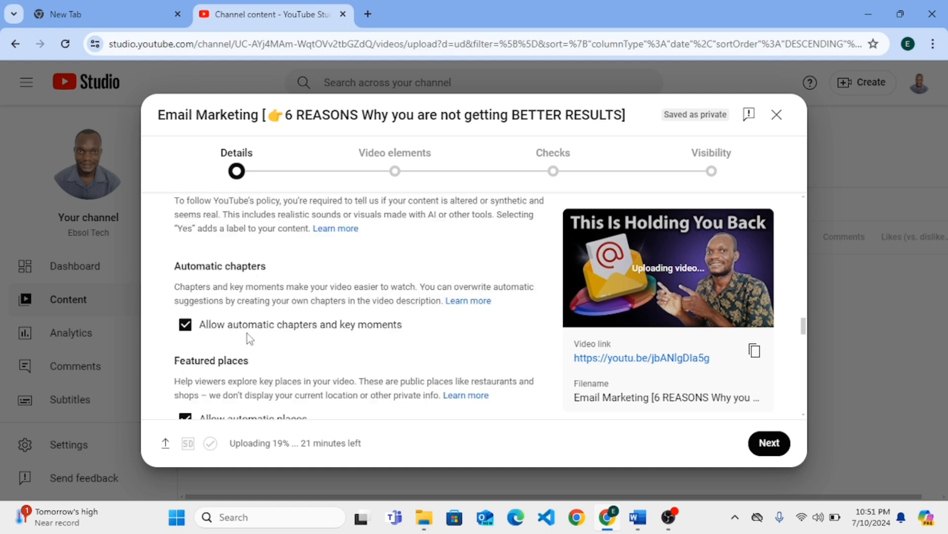
scroll(247, 334, down, 3)
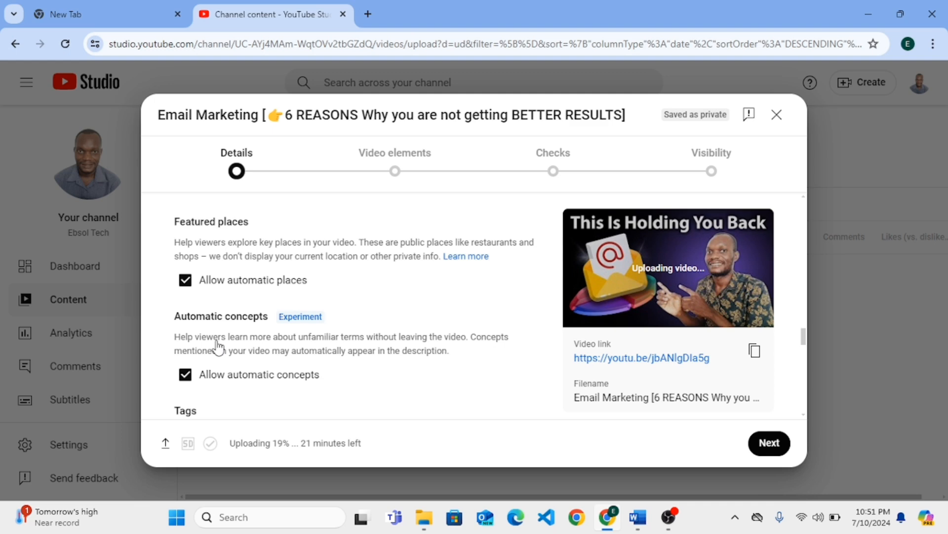
scroll(218, 348, down, 3)
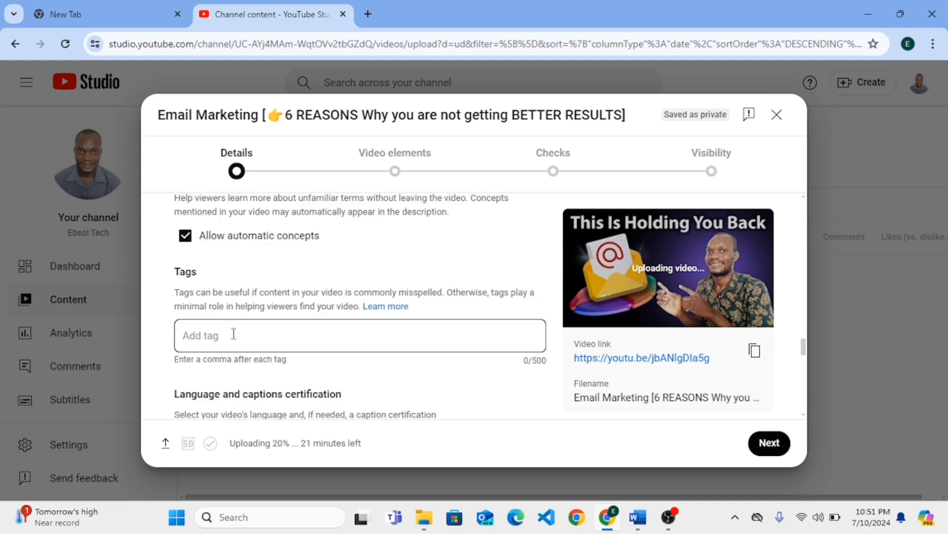
key(alt+Tab)
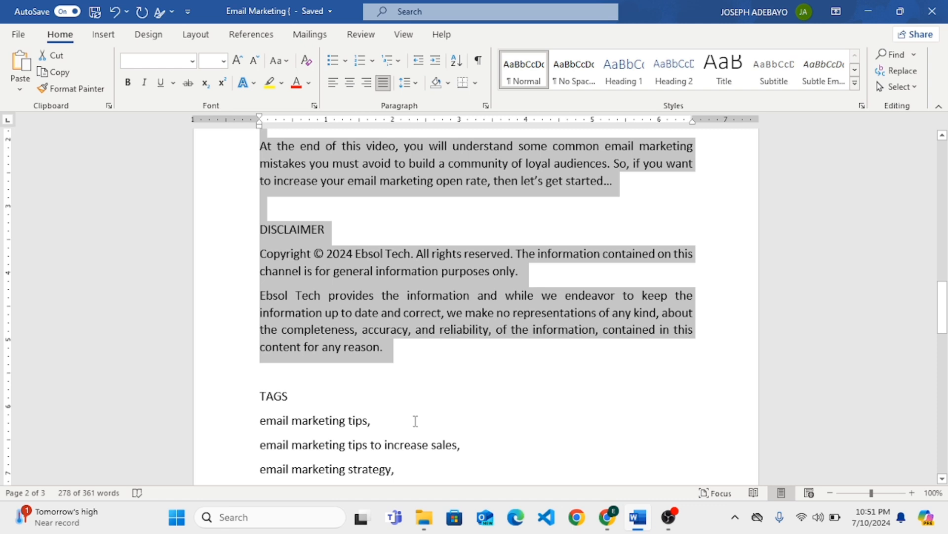
scroll(415, 421, down, 4)
drag(258, 198, 491, 470)
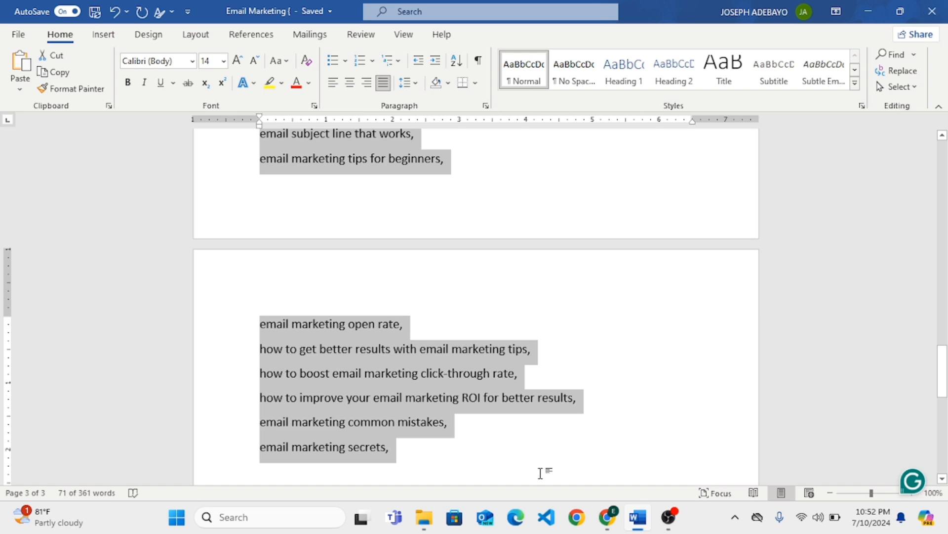
click(600, 524)
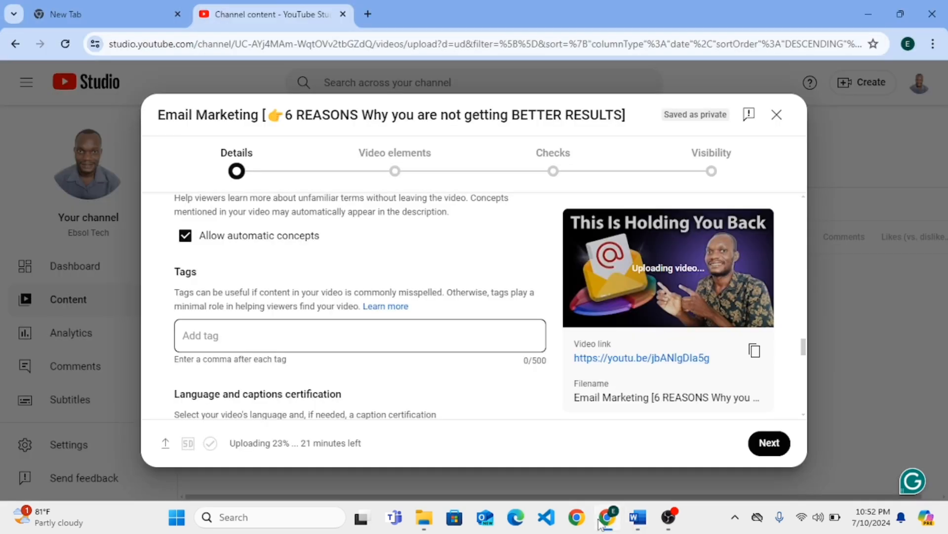
click(252, 338)
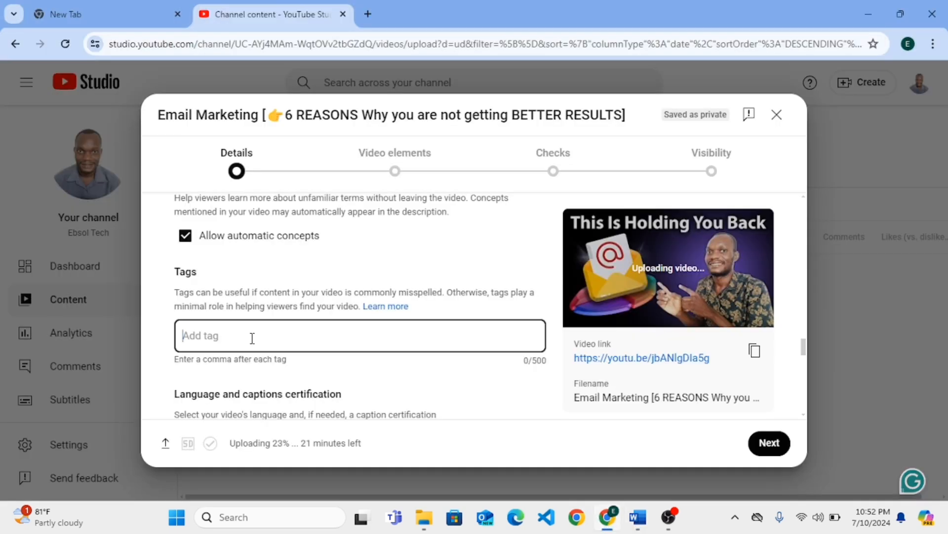
key(ctrl+v)
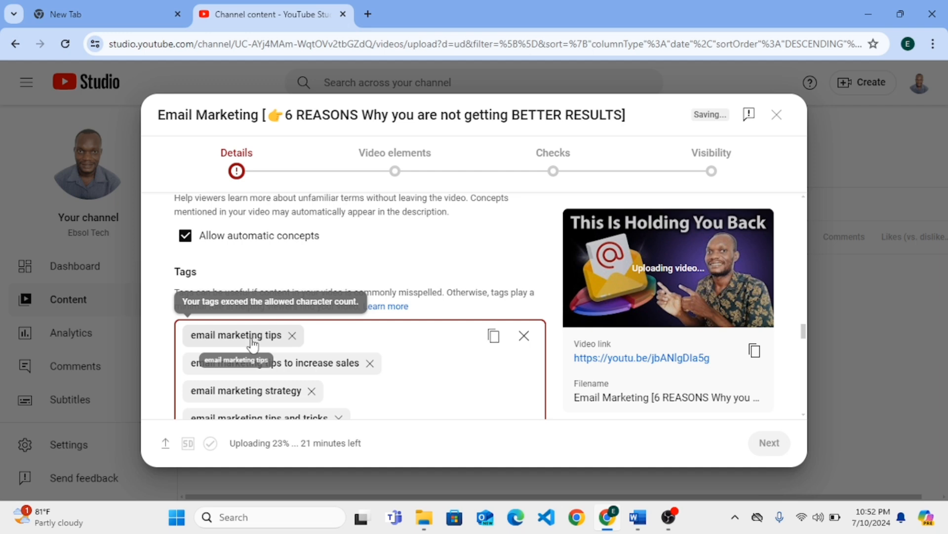
Remove the "email marketing secrets" tag to bring the tags within the 500-character limit
scroll(252, 344, down, 5)
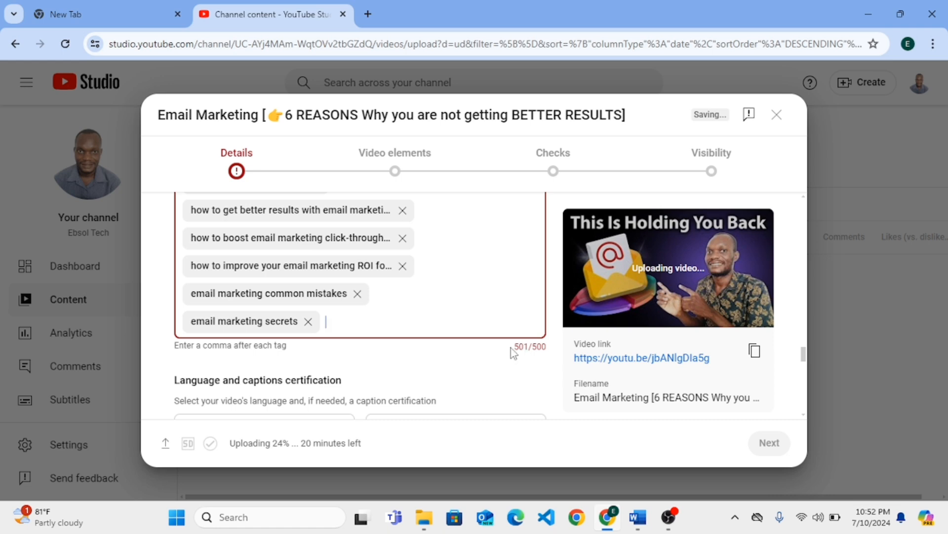
click(308, 322)
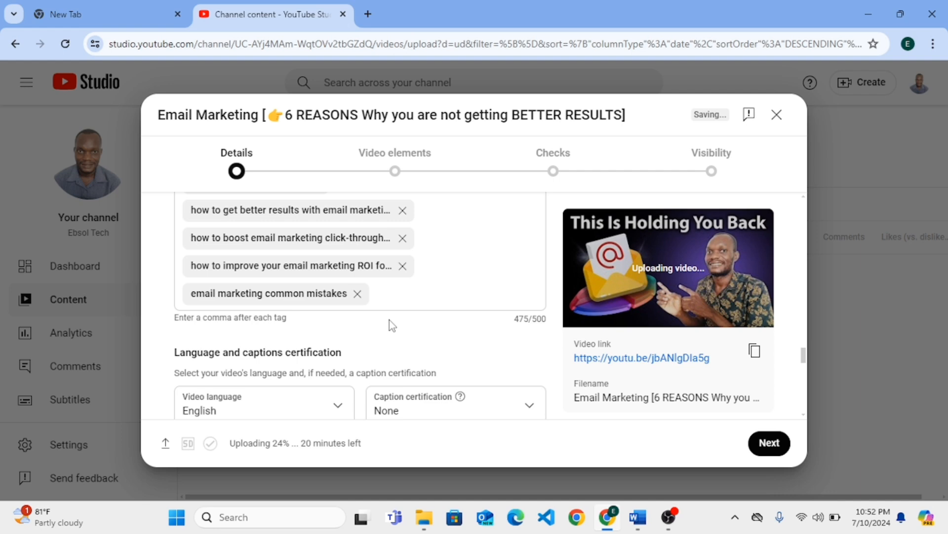
scroll(412, 281, up, 10)
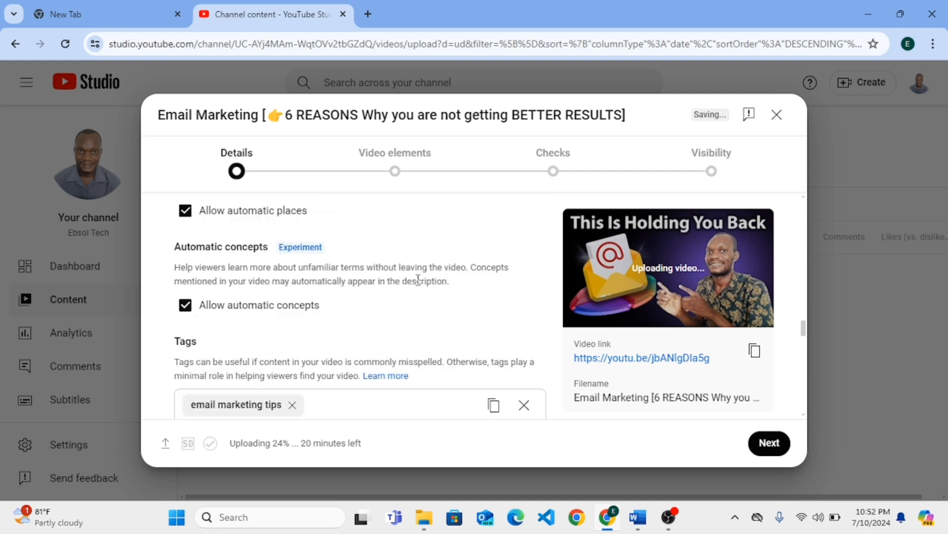
scroll(418, 278, down, 5)
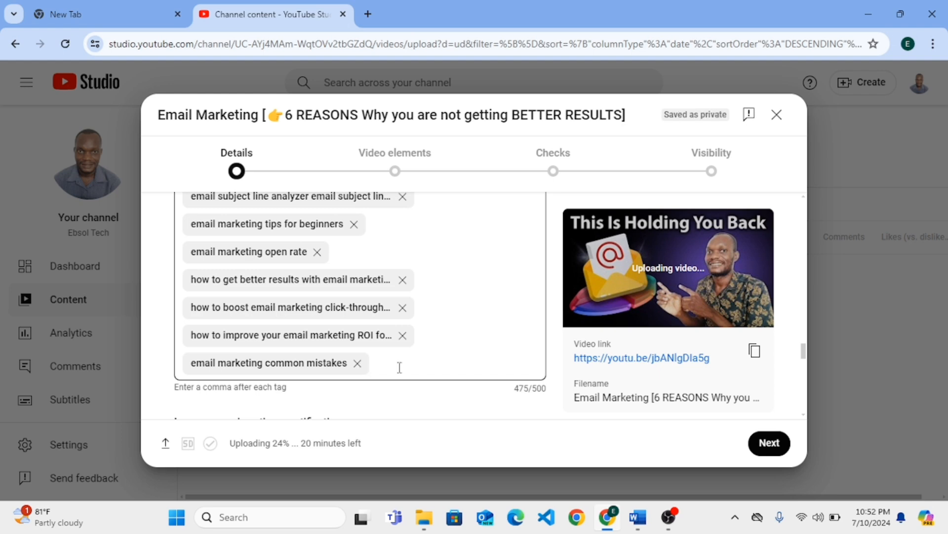
click(521, 391)
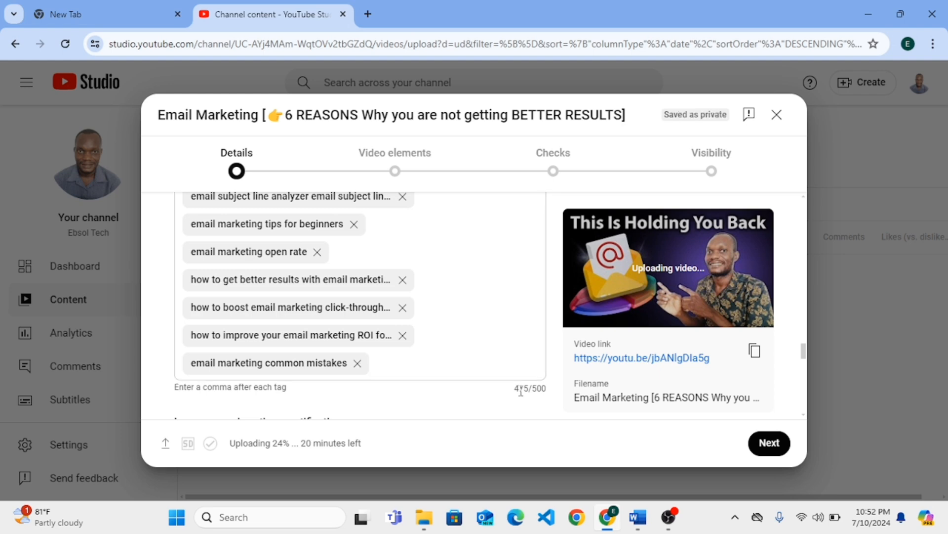
scroll(427, 340, down, 2)
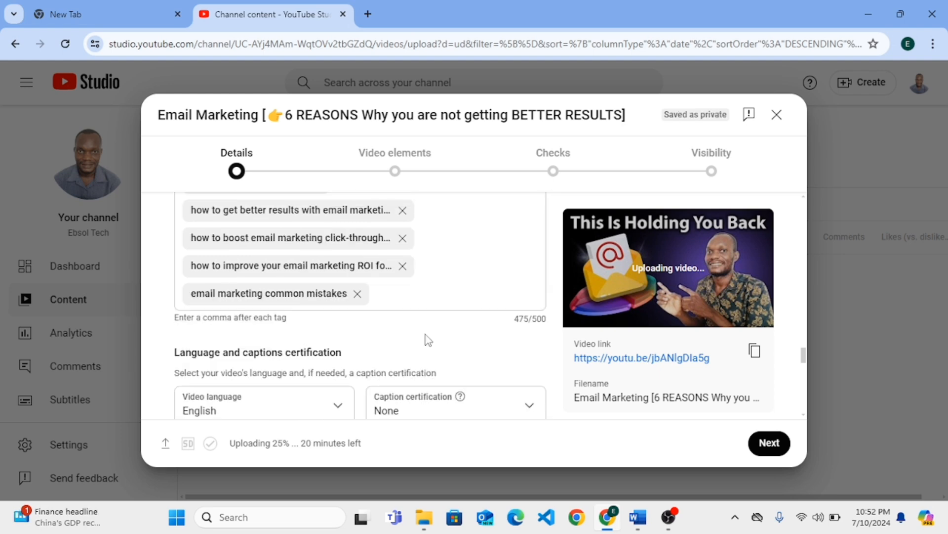
Set the video's recording date to Jul 10, 2024
scroll(378, 321, down, 5)
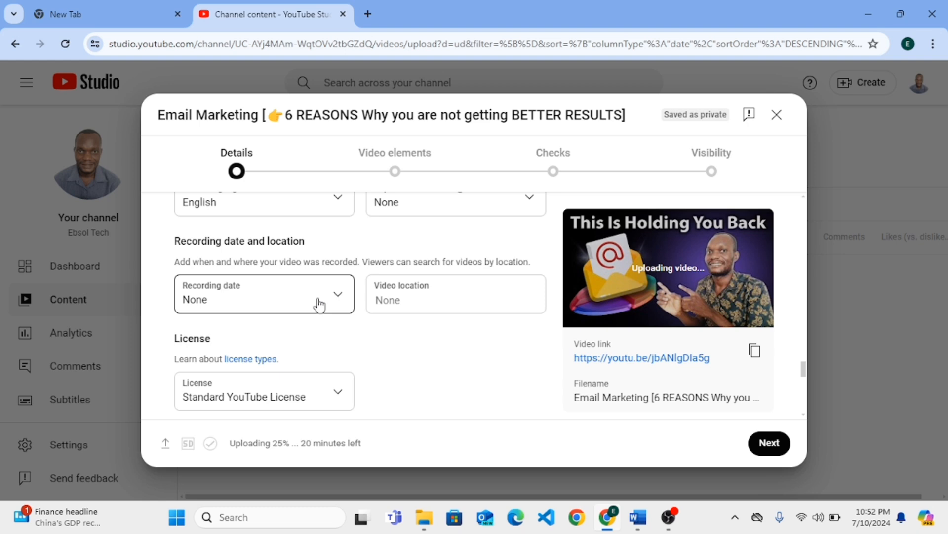
click(320, 305)
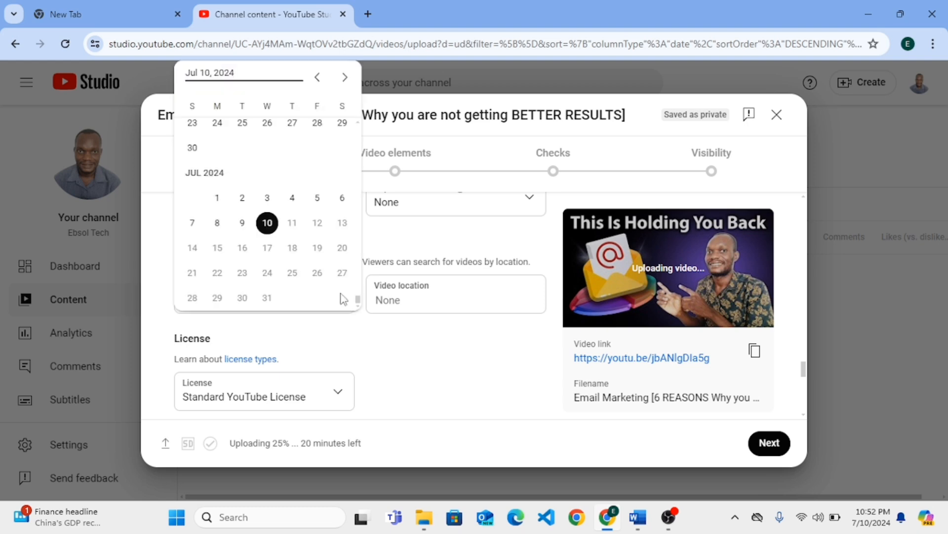
click(267, 223)
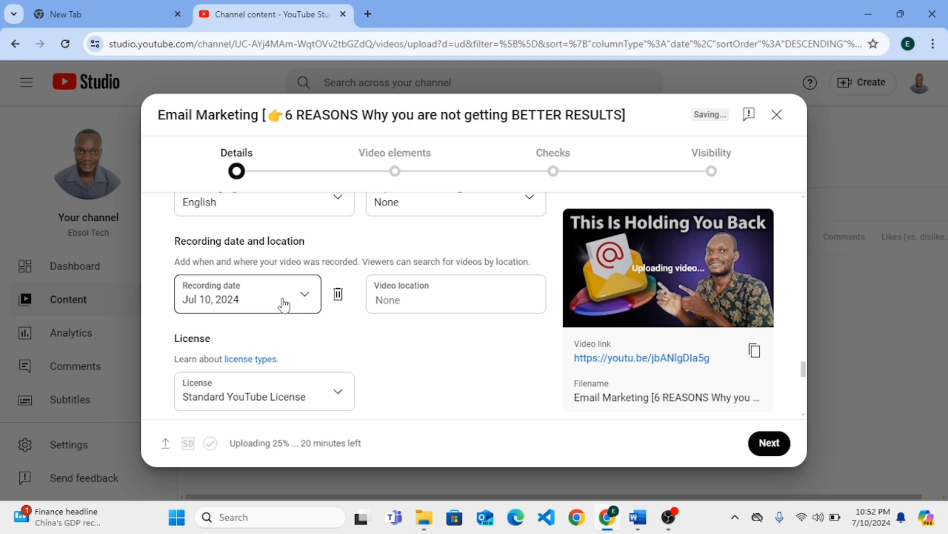
Check the Shorts remixing, category and comment settings and proceed to the Video elements stage
scroll(284, 304, down, 5)
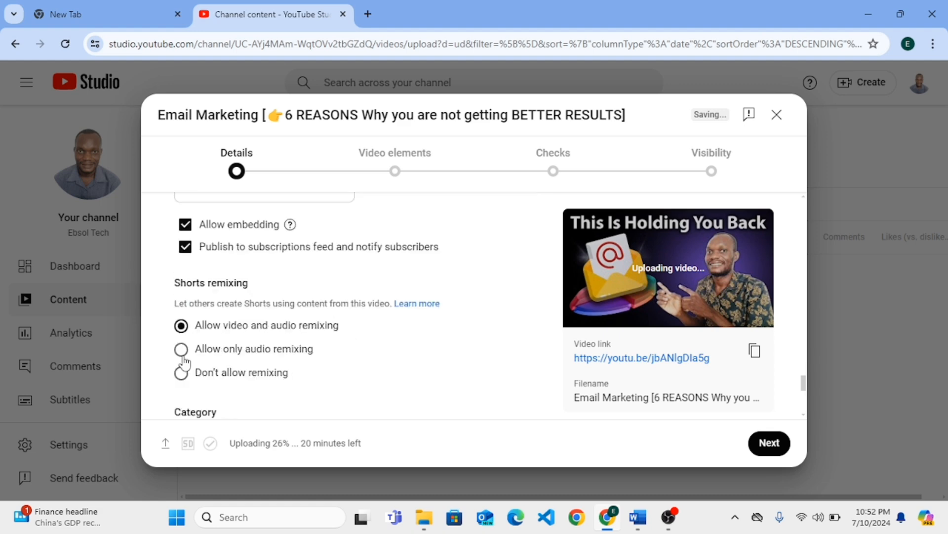
scroll(184, 363, down, 3)
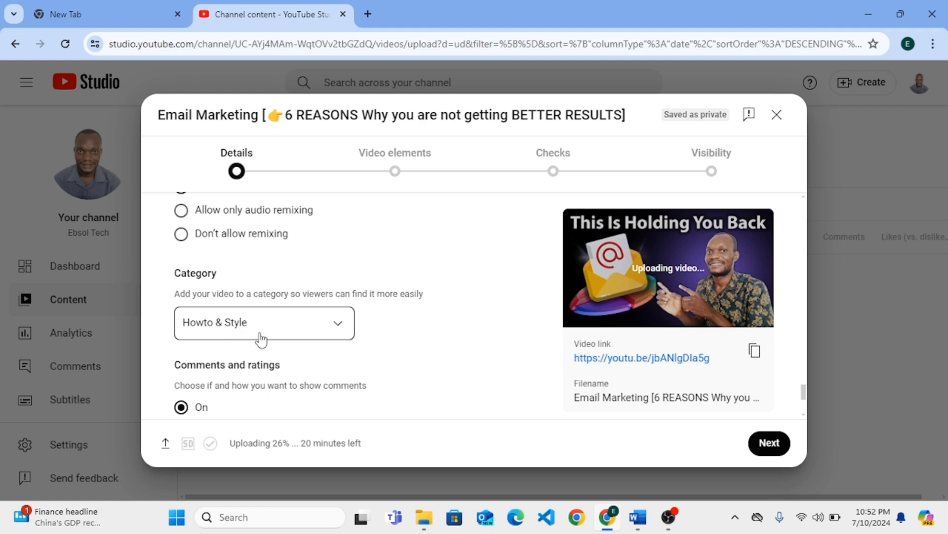
scroll(197, 340, down, 3)
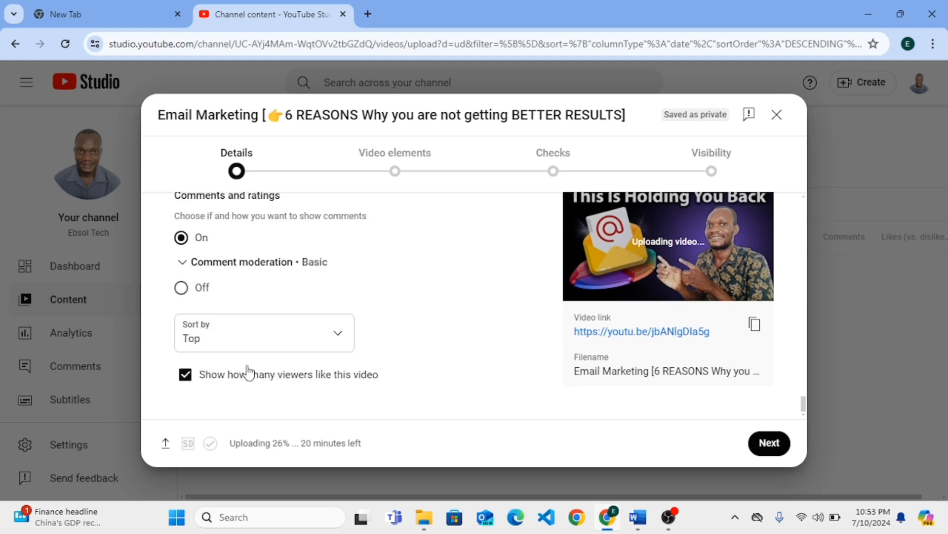
click(396, 166)
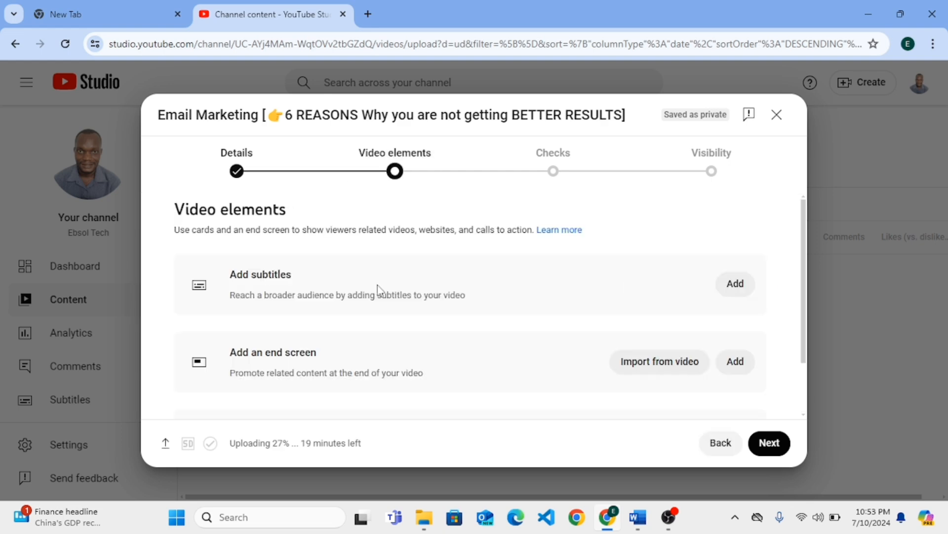
Add an end screen with a video element featuring the most recent upload
scroll(341, 264, down, 2)
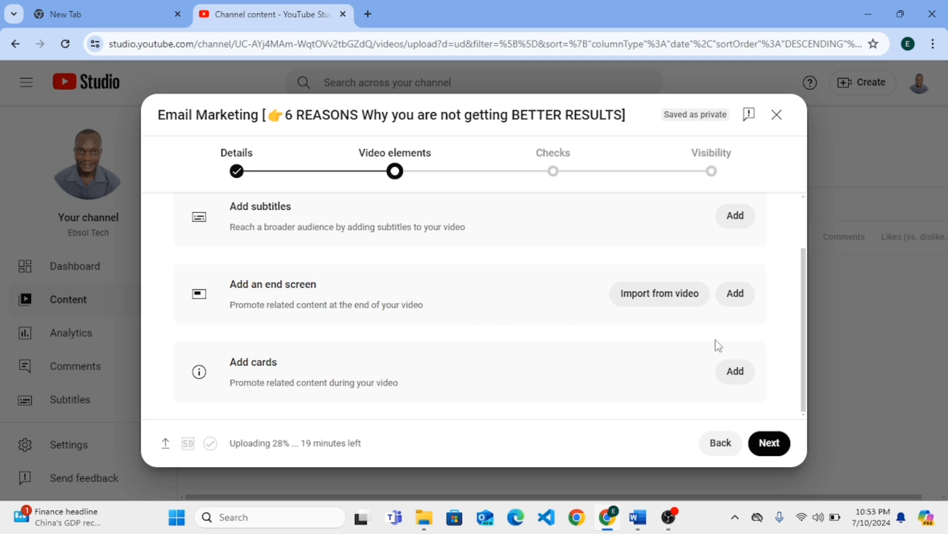
click(741, 299)
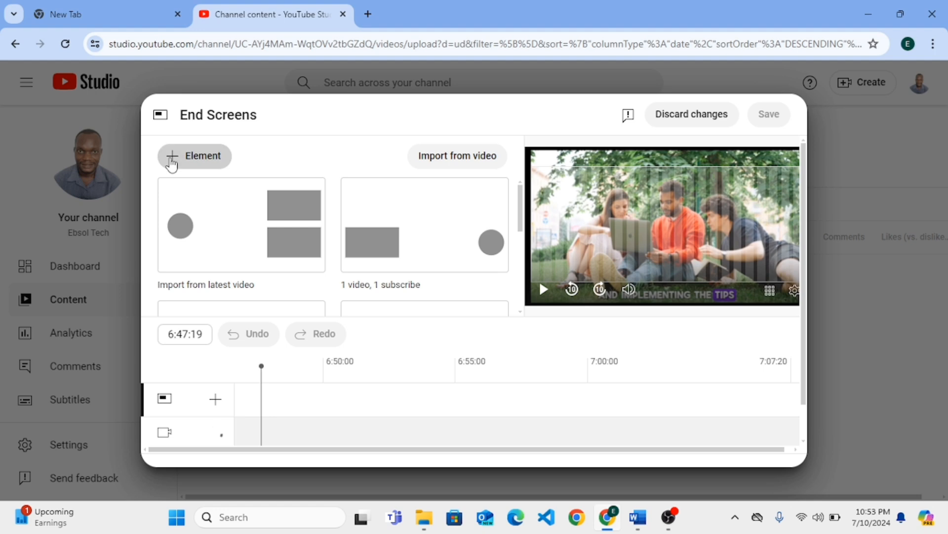
click(171, 165)
click(189, 161)
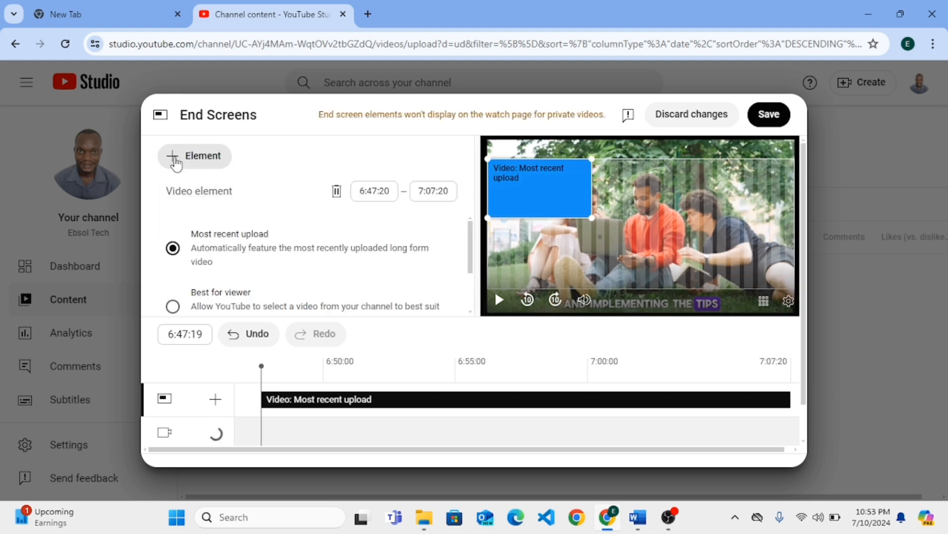
Add a playlist element for the Youtube Growth playlist to the end screen
click(177, 166)
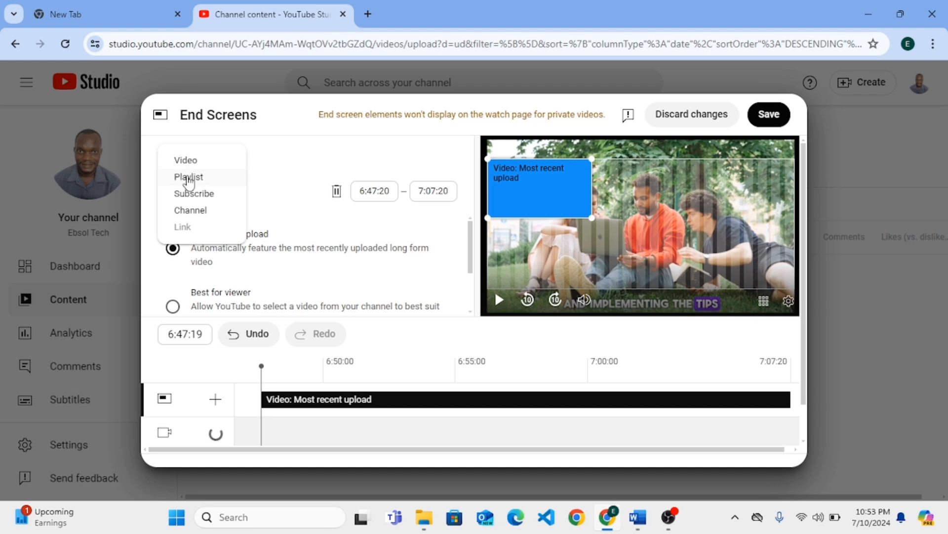
click(189, 179)
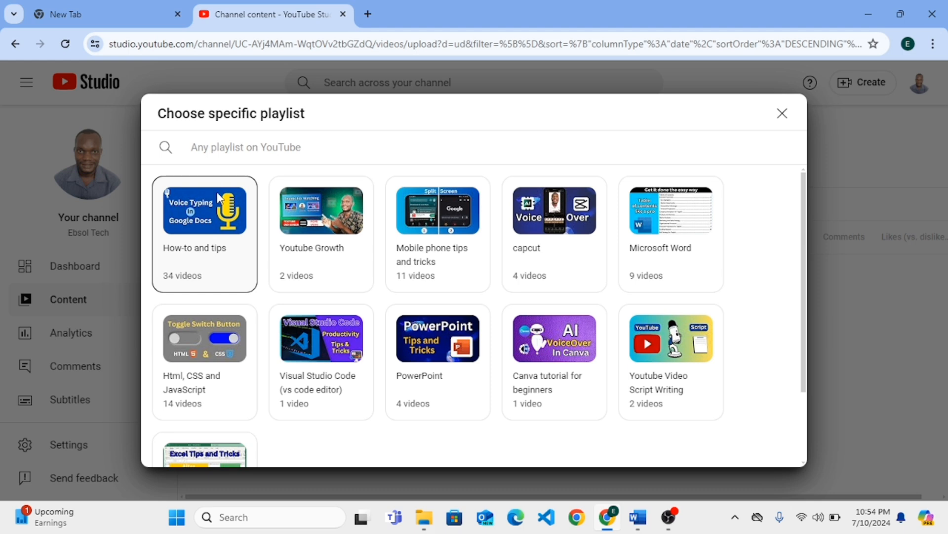
click(330, 227)
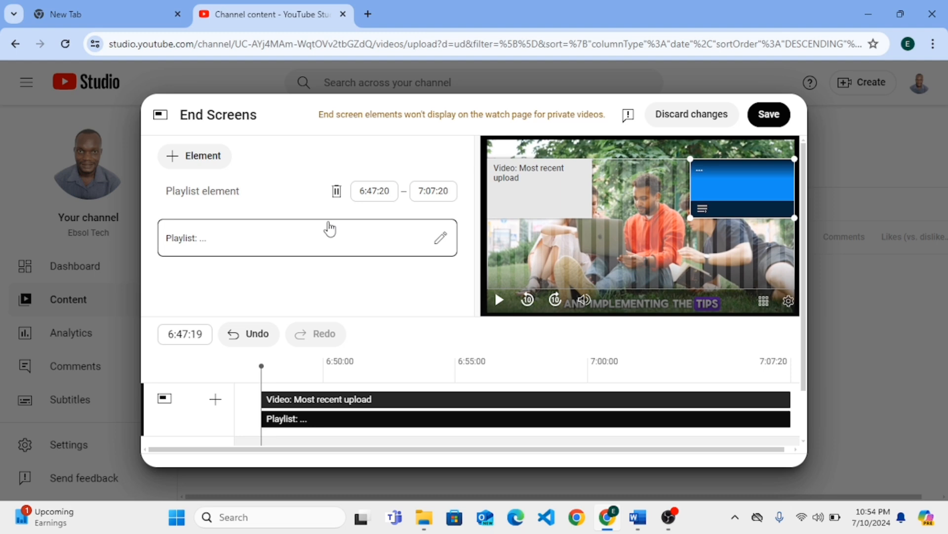
Add a Subscribe element to the end screen and place it in the lower right half of the video frame
click(191, 156)
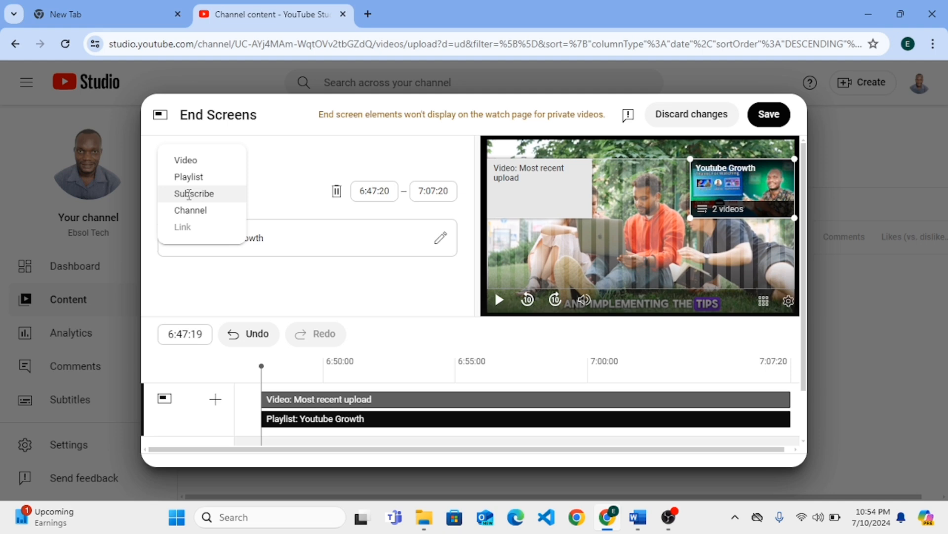
click(189, 194)
drag(533, 264, 545, 248)
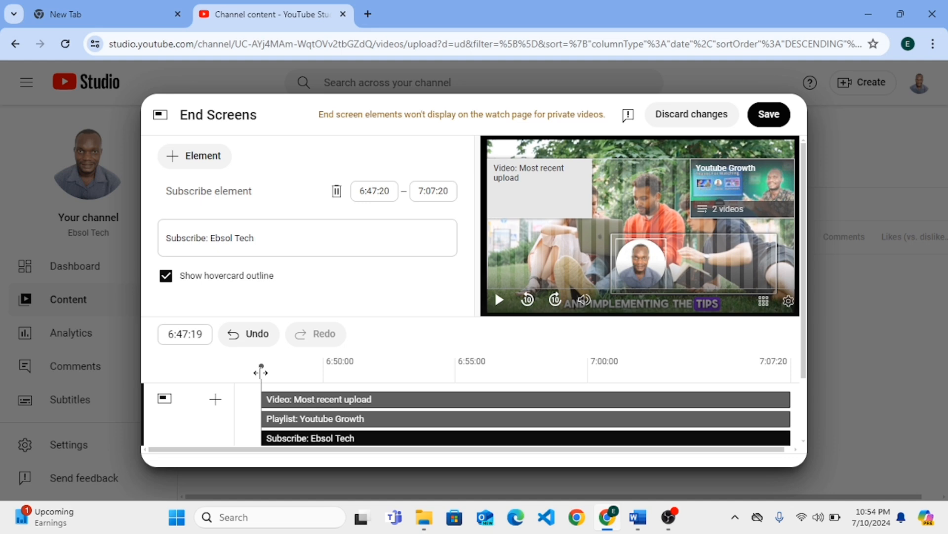
Trim the video, playlist and subscribe elements to start together shortly before 7:00:00 and save the end screen
drag(260, 372, 490, 391)
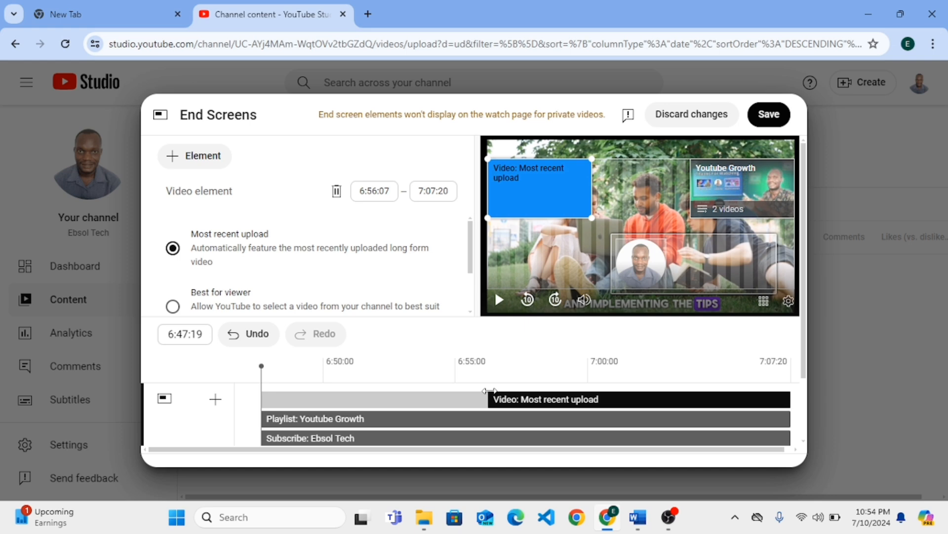
drag(491, 391, 558, 399)
drag(262, 418, 542, 416)
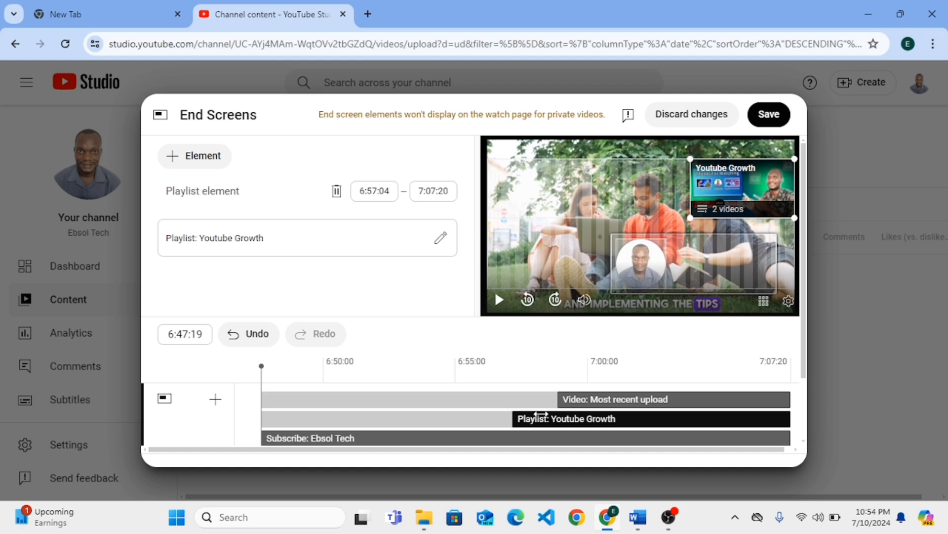
drag(542, 415, 558, 418)
drag(262, 438, 565, 438)
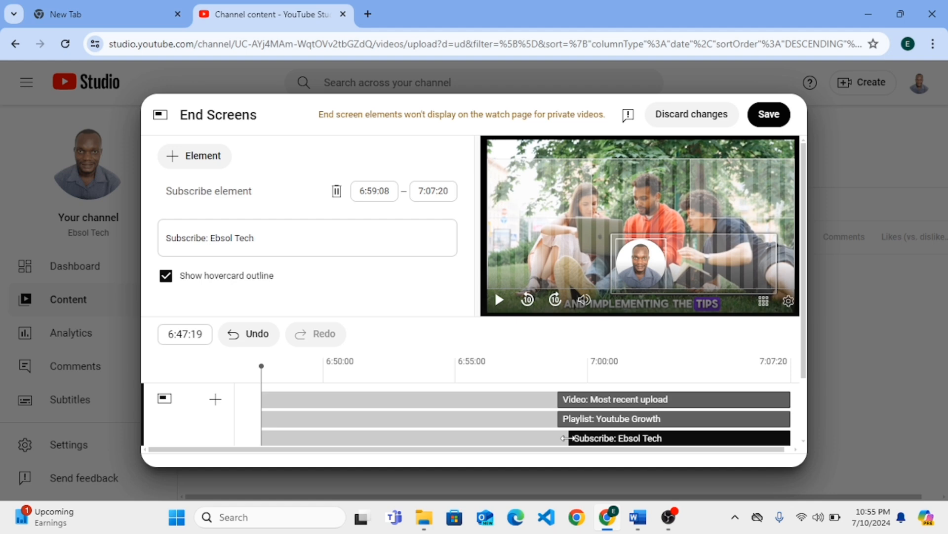
scroll(564, 425, down, 2)
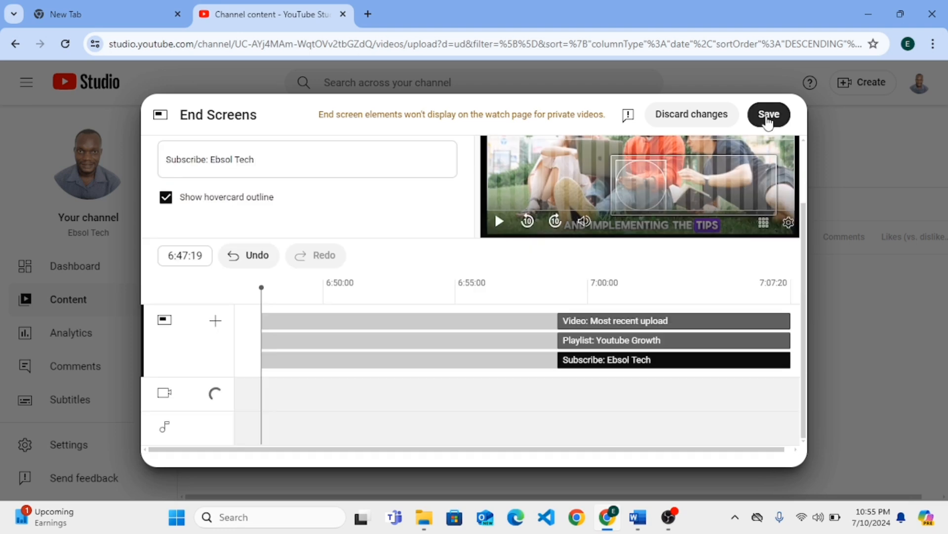
click(769, 115)
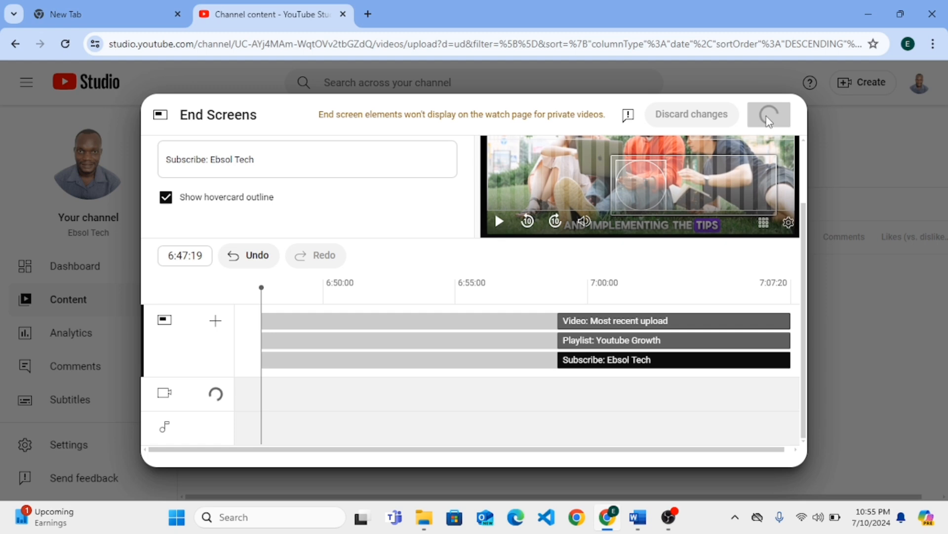
Add video cards for One-Click AUDIO ENHANCEMENT and Best Way To copy | Send at 4:00:00 and 6:00:00, and save the cards
click(736, 377)
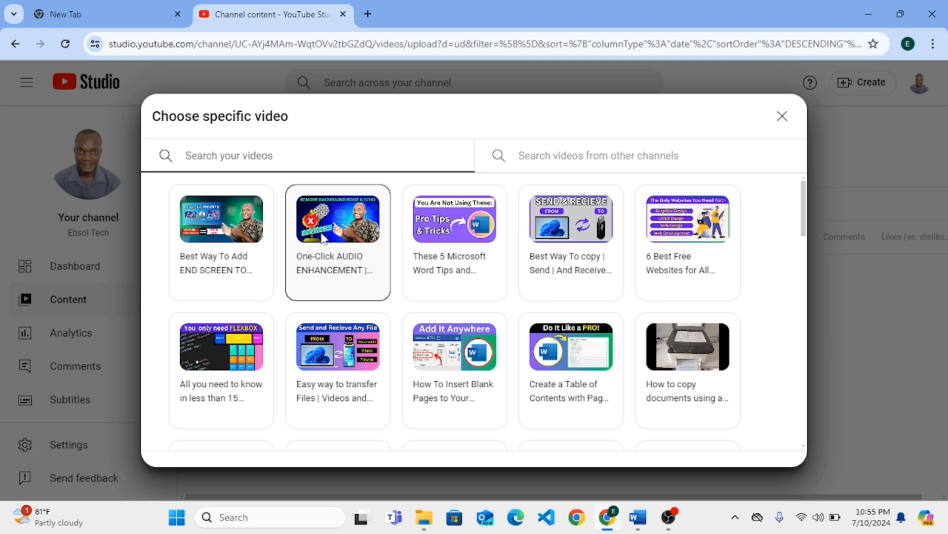
click(324, 239)
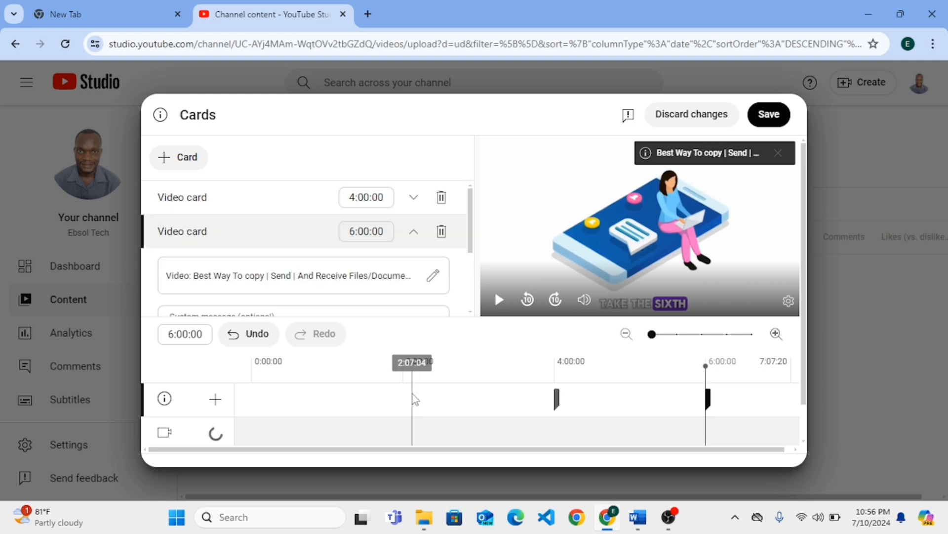
click(773, 117)
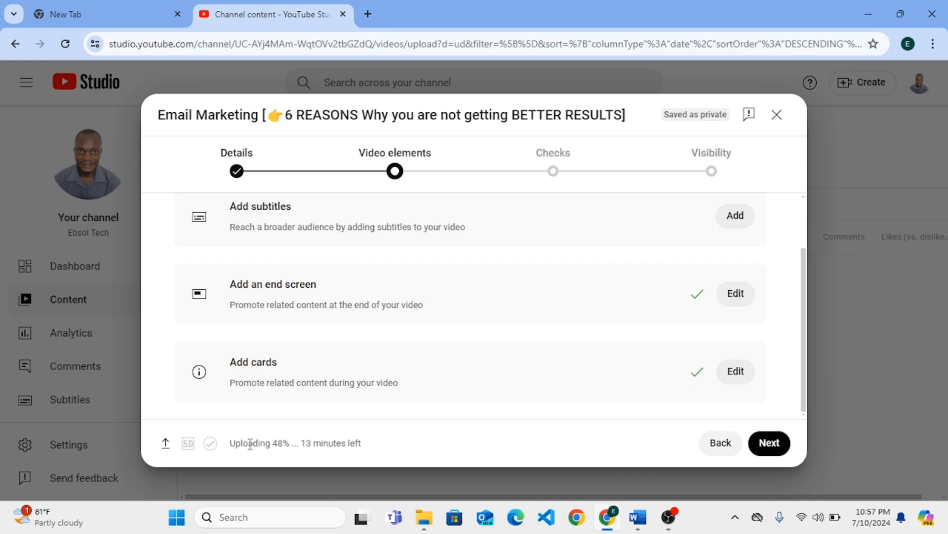
Continue through the checks to the visibility settings and publish the video with Public visibility once the upload and checks are complete
click(554, 166)
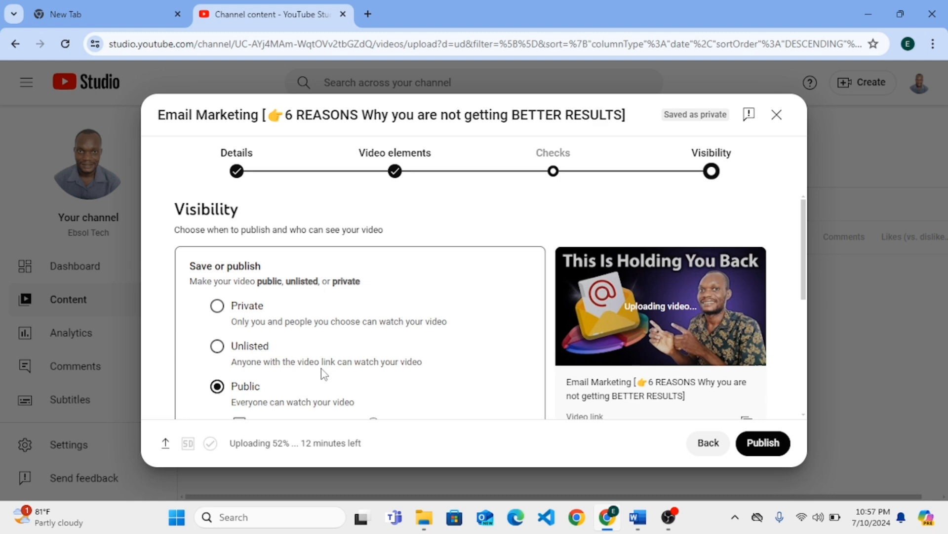
scroll(277, 323, down, 1)
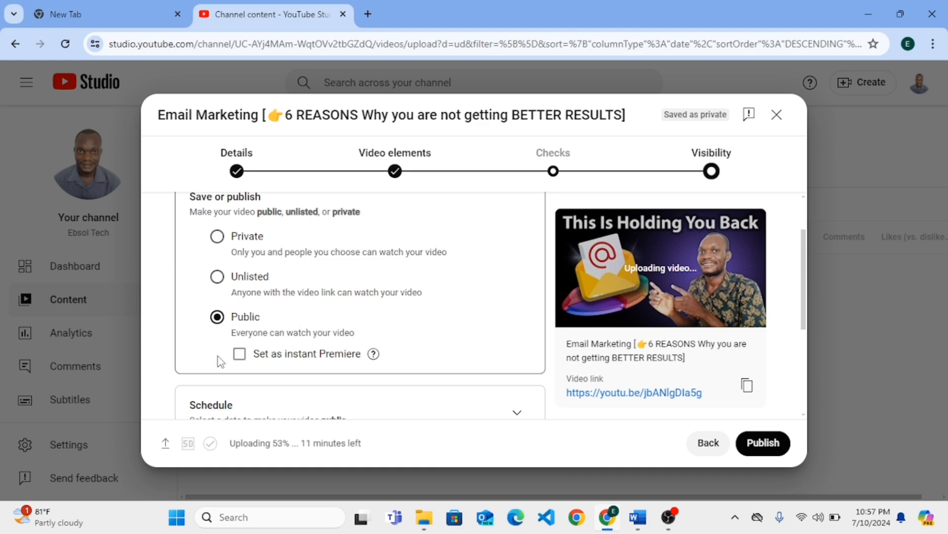
scroll(422, 315, up, 1)
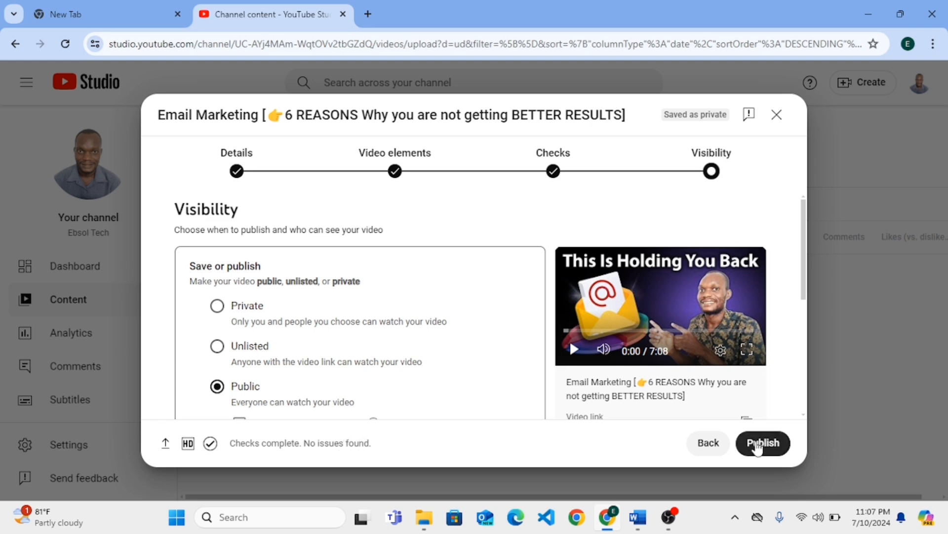
click(758, 447)
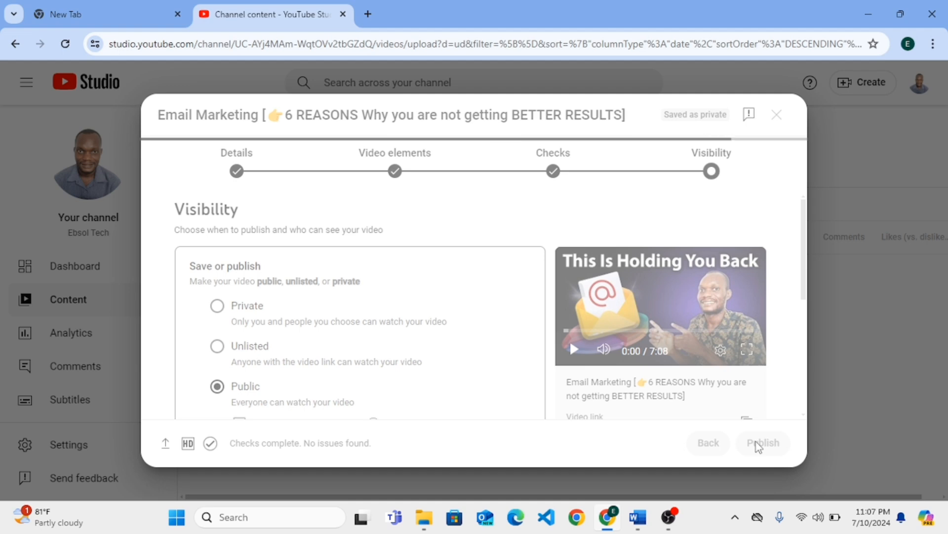